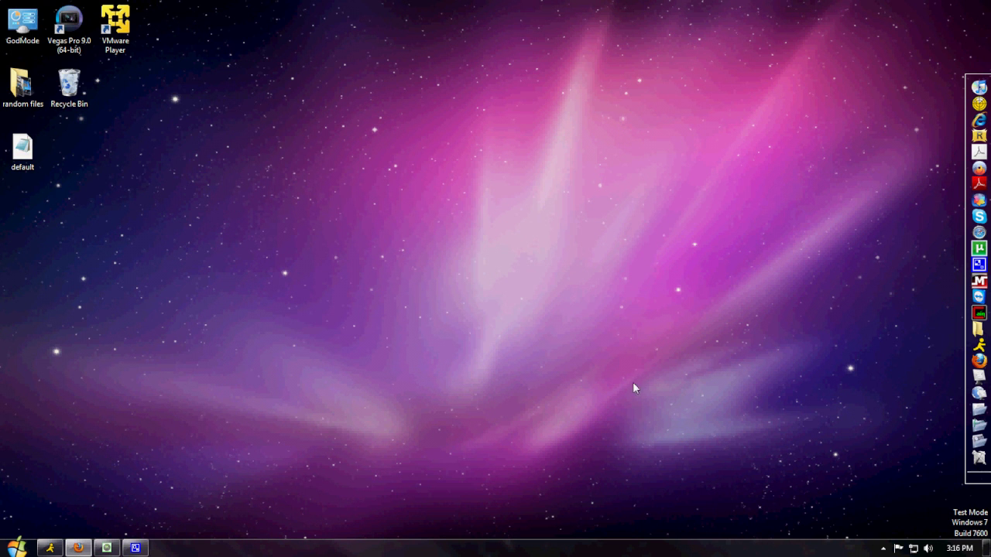
Step: Go to xbox 360 mods > Burn Xbox 360 games and launch the abgx360 GUI shortcut
{"action": "left_click", "coordinate": [967, 331]}
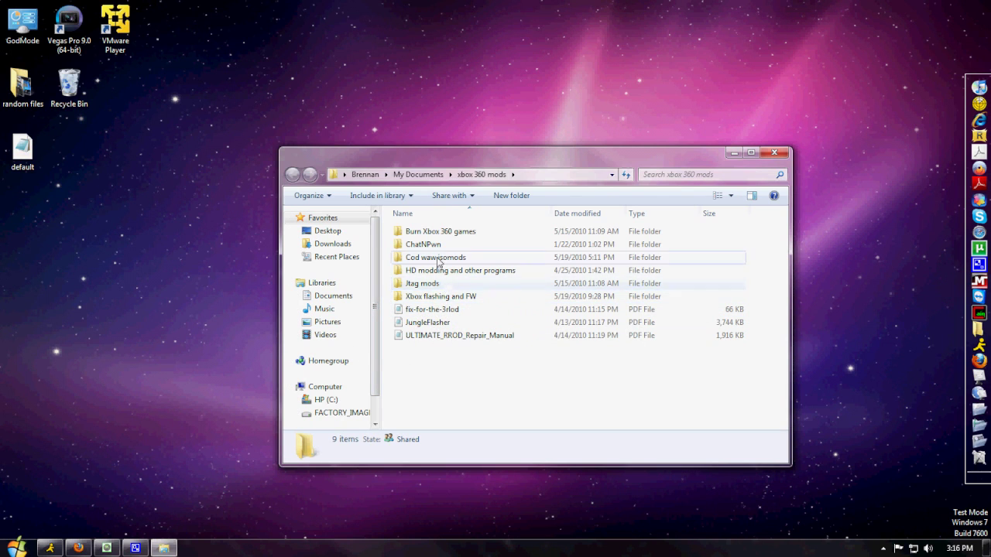
{"action": "double_click", "coordinate": [445, 232]}
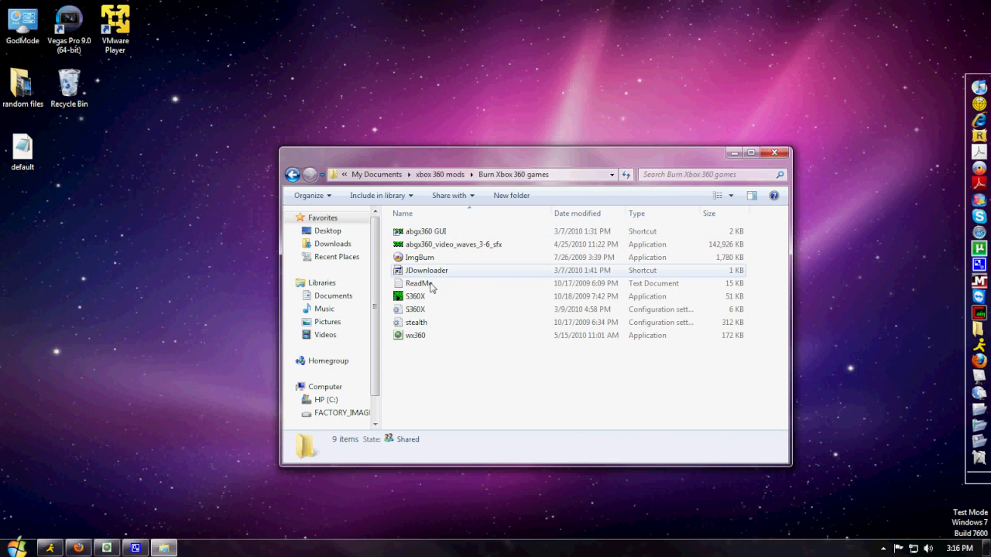
{"action": "left_click", "coordinate": [430, 235]}
{"action": "double_click", "coordinate": [430, 239]}
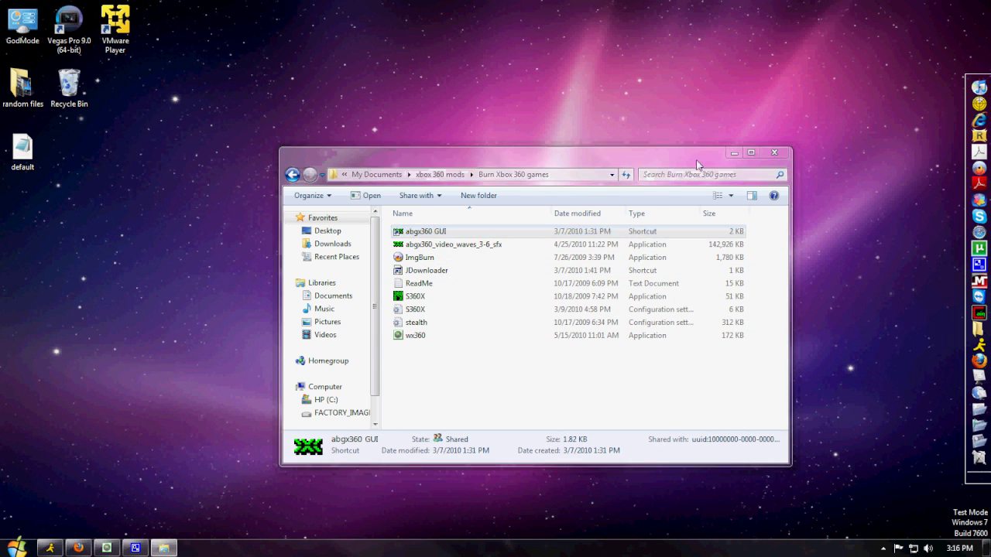
Step: Close Explorer and review the Options, Manually Patch, AutoFix, Rebuilding and Misc tabs, ending on AutoFix Level 2
{"action": "left_click", "coordinate": [720, 154]}
{"action": "left_click", "coordinate": [772, 153]}
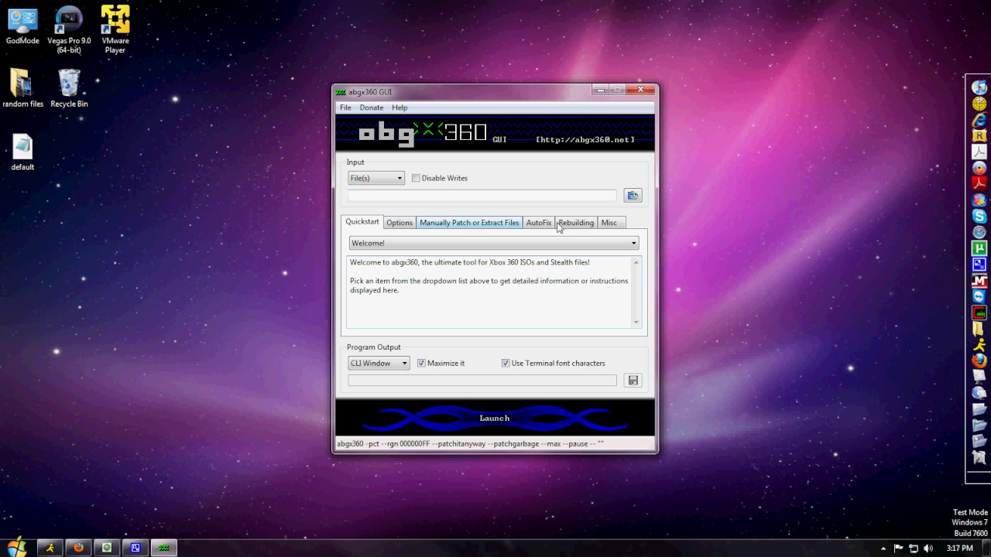
{"action": "left_click", "coordinate": [404, 224]}
{"action": "left_click", "coordinate": [447, 225]}
{"action": "left_click", "coordinate": [538, 225]}
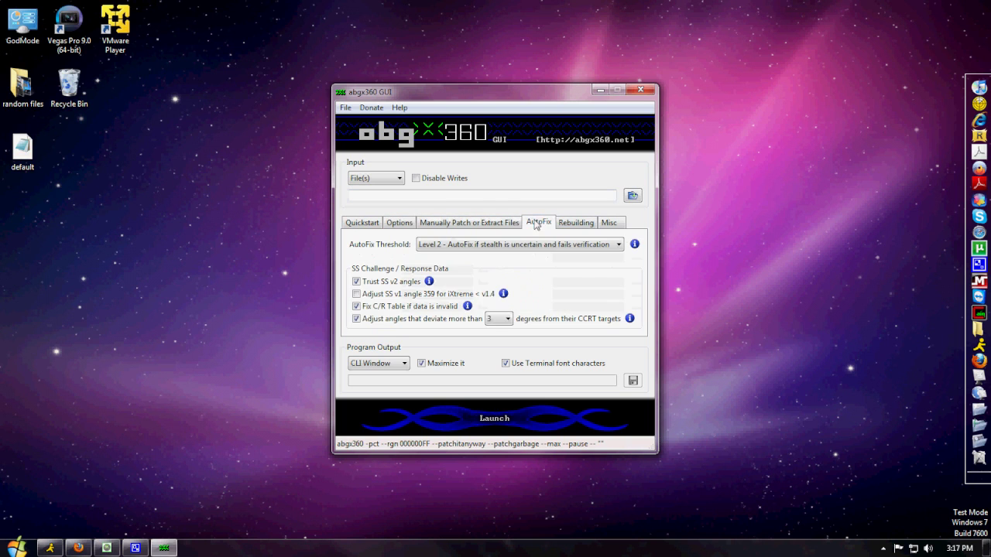
{"action": "left_click", "coordinate": [572, 226]}
{"action": "left_click", "coordinate": [609, 225]}
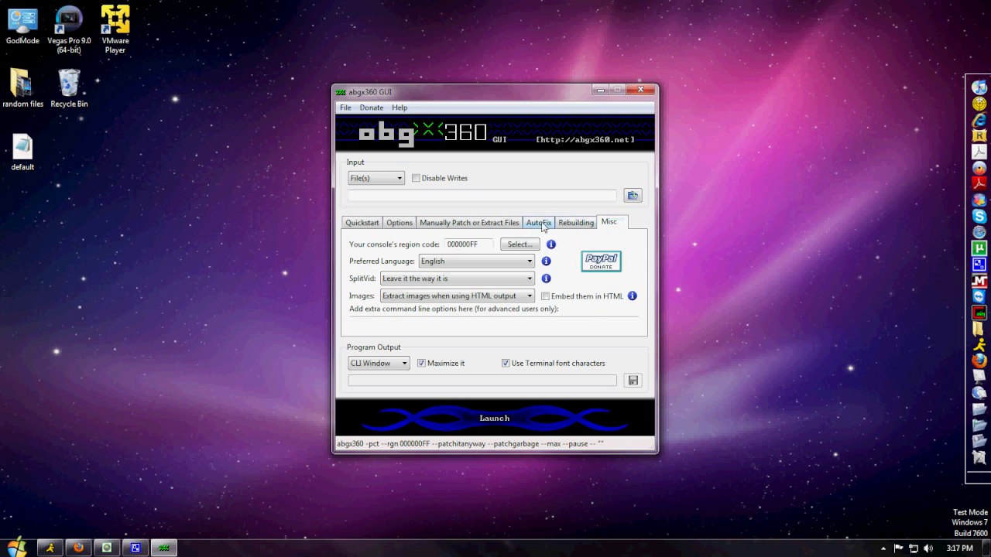
{"action": "left_click", "coordinate": [542, 225]}
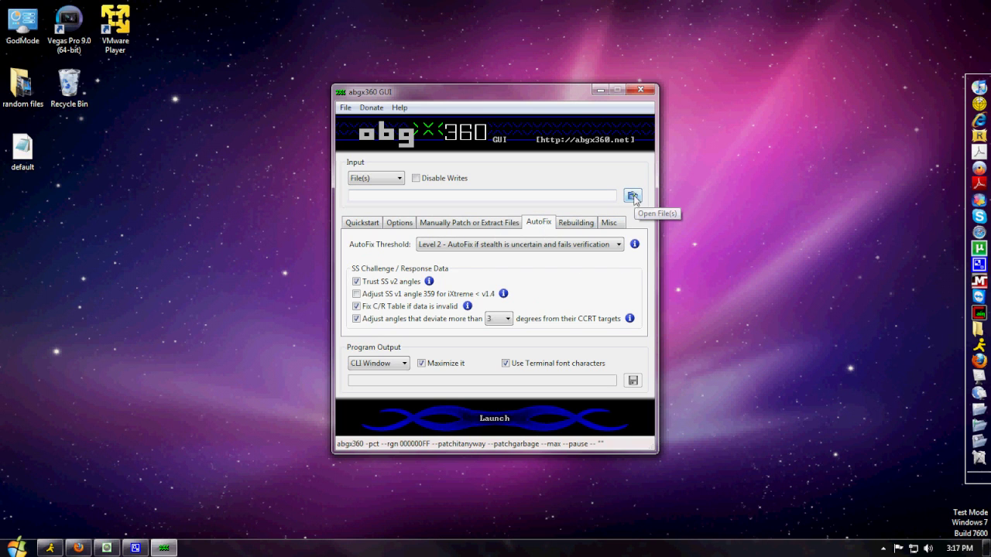
Step: Cancel the Choose a file dialog without loading an ISO, then close abgx360 GUI
{"action": "left_click", "coordinate": [633, 196]}
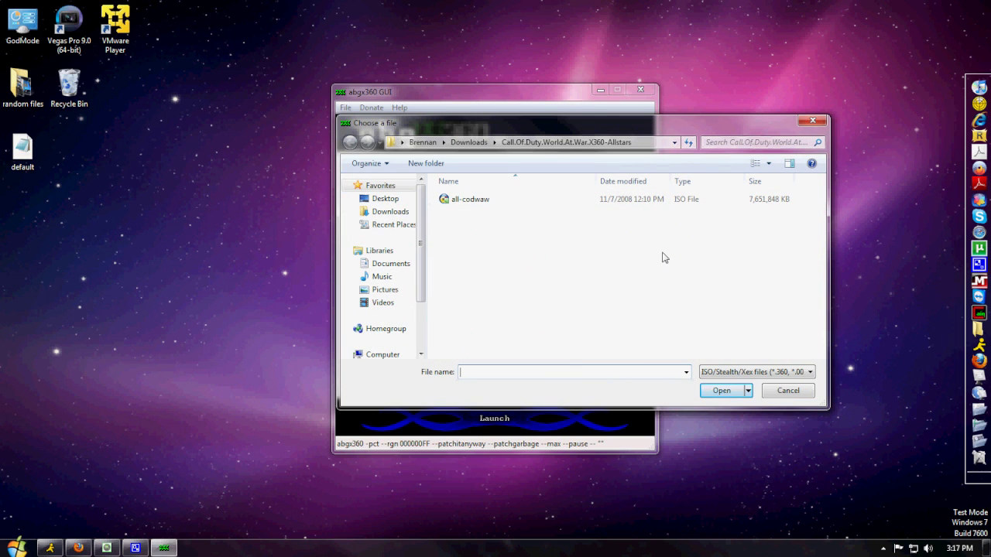
{"action": "left_click", "coordinate": [785, 390]}
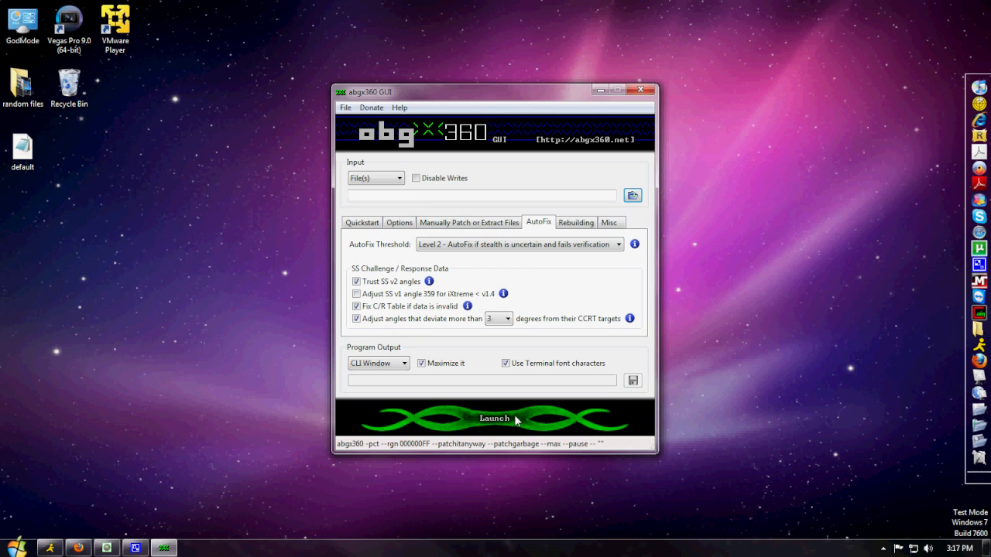
{"action": "left_click", "coordinate": [639, 91]}
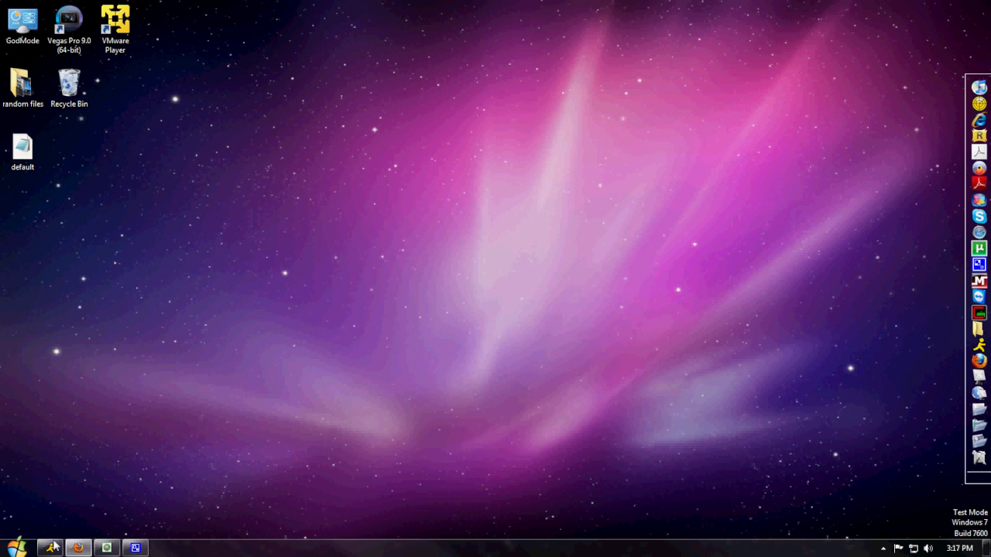
Step: Restore wx360 listing all-codwaw.iso, then dismiss the Select x360 ISO file dialog from File > Open
{"action": "left_click", "coordinate": [107, 548]}
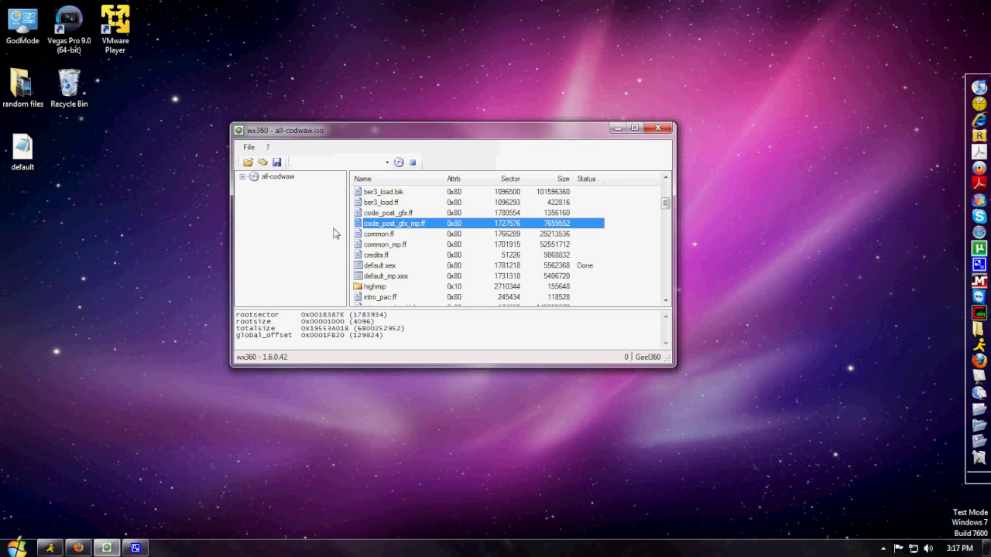
{"action": "left_click", "coordinate": [451, 276]}
{"action": "scroll", "coordinate": [457, 277], "scroll_direction": "up", "scroll_amount": 4}
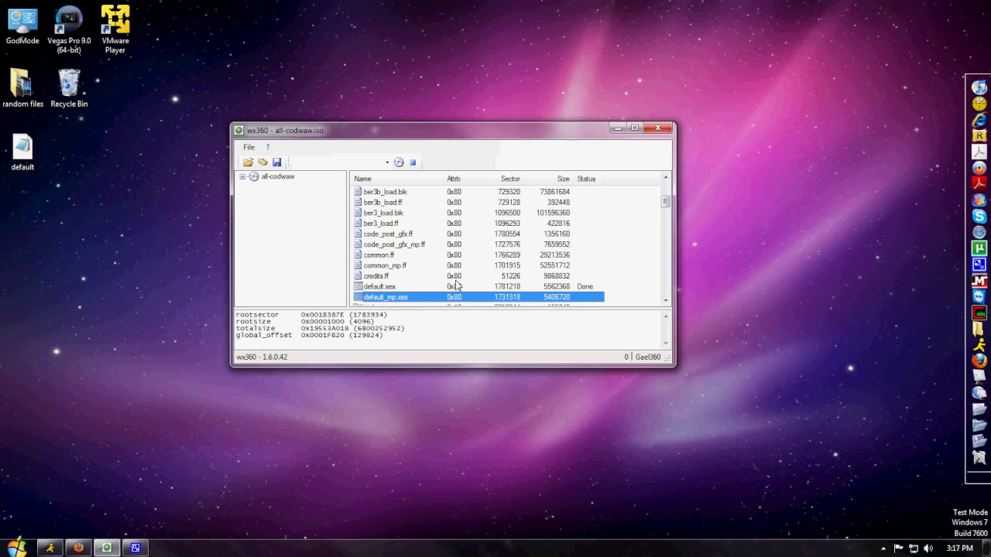
{"action": "left_click", "coordinate": [248, 147]}
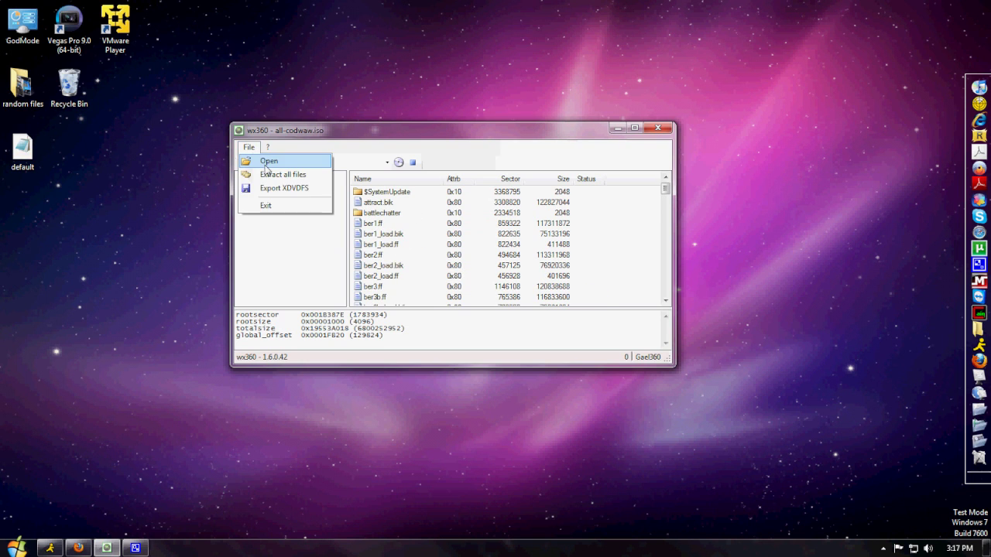
{"action": "left_click", "coordinate": [268, 163]}
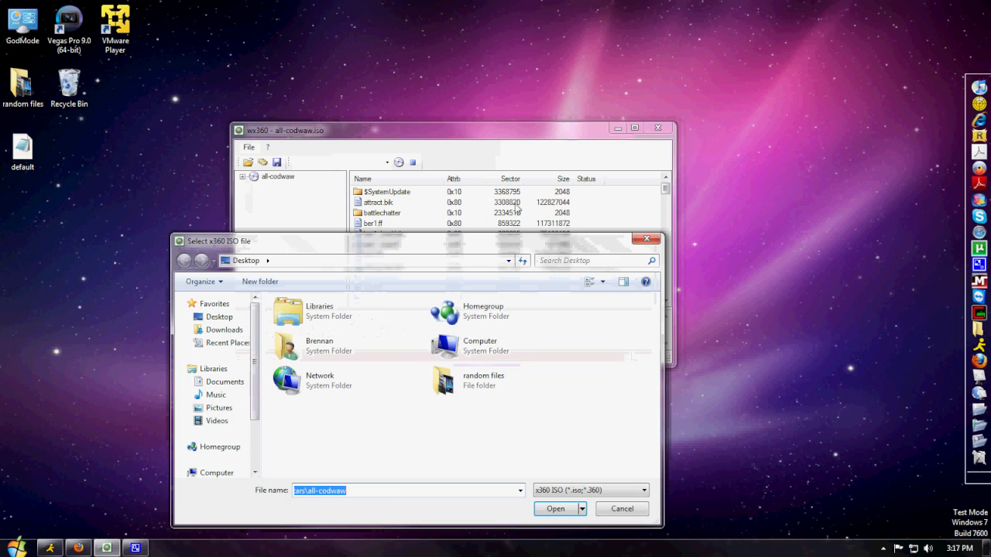
{"action": "left_click", "coordinate": [647, 239]}
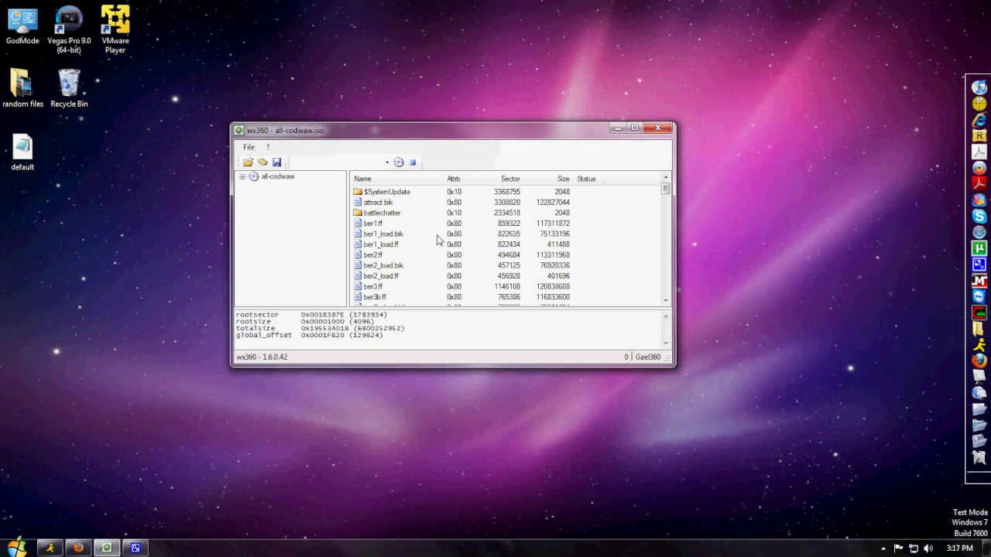
{"action": "scroll", "coordinate": [432, 240], "scroll_direction": "down", "scroll_amount": 6}
{"action": "left_click", "coordinate": [410, 254]}
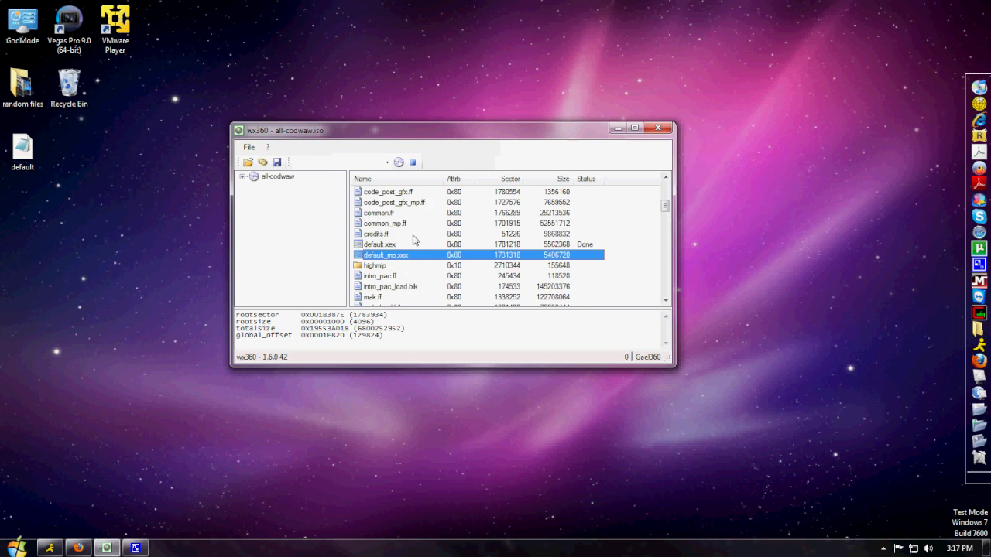
{"action": "scroll", "coordinate": [410, 255], "scroll_direction": "down", "scroll_amount": 1}
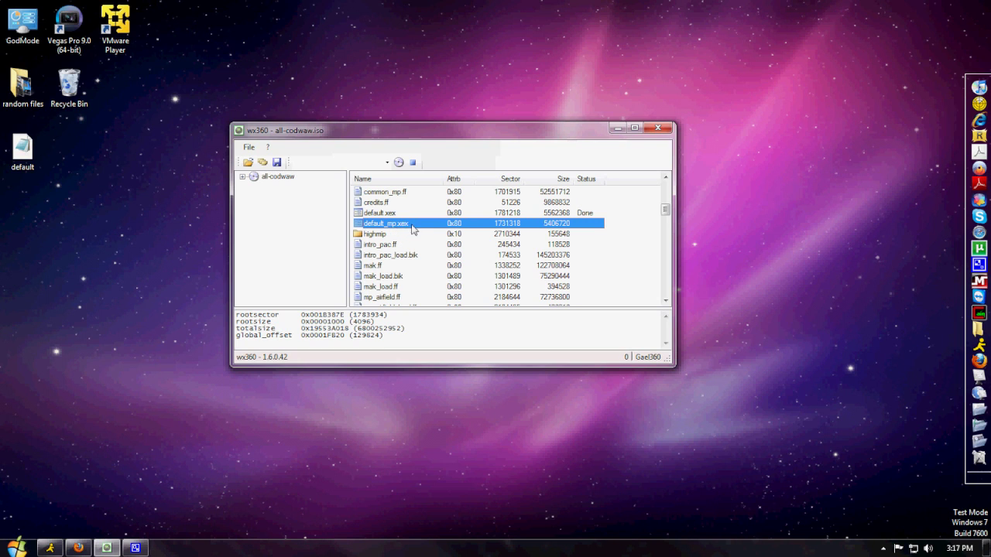
{"action": "left_click", "coordinate": [388, 216]}
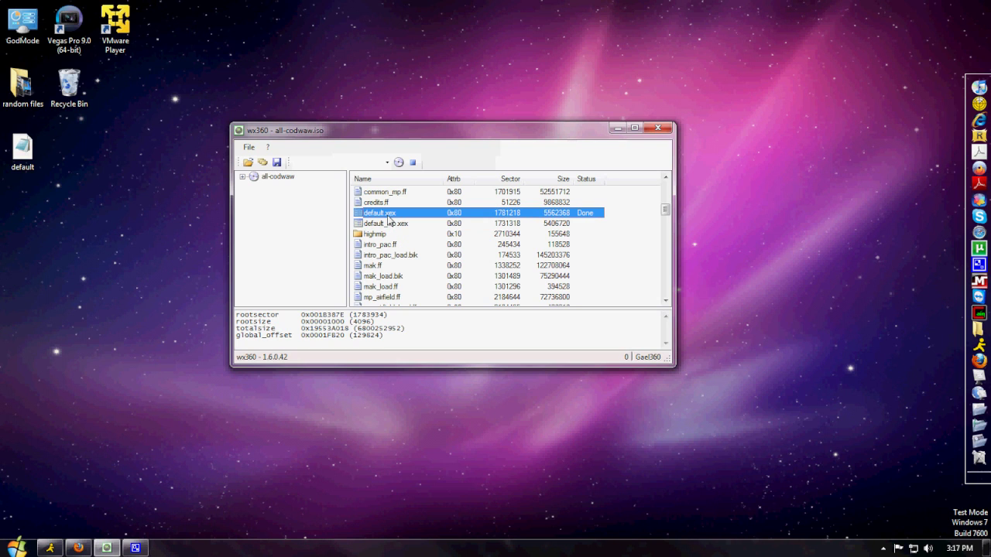
{"action": "right_click", "coordinate": [403, 221]}
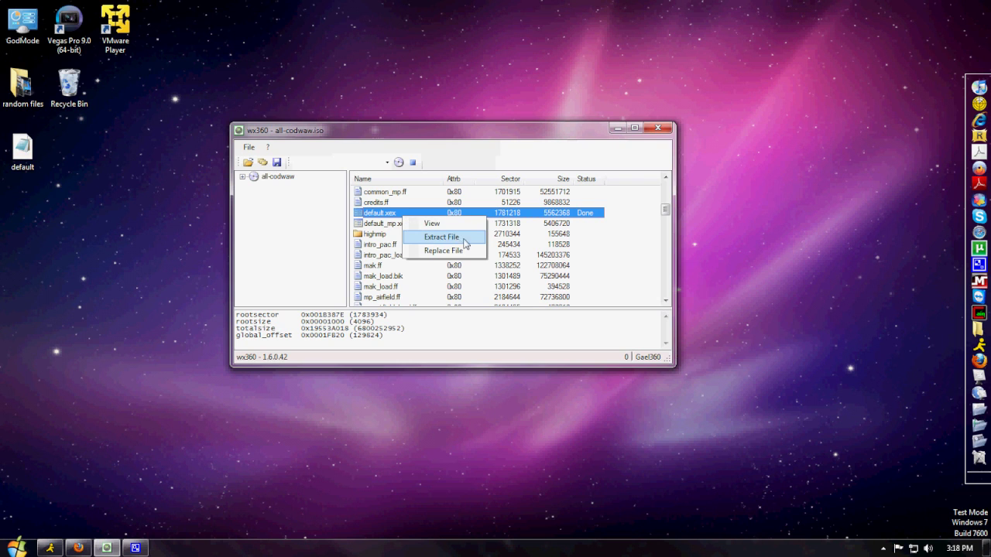
{"action": "left_click", "coordinate": [469, 145]}
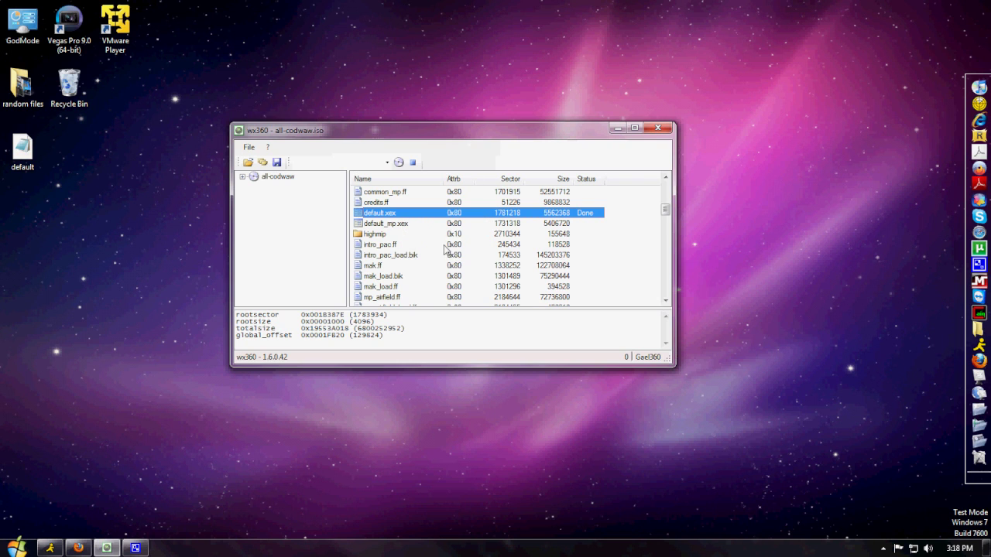
Step: Locate code_post_gfx.ff in the ISO file list and choose Replace File on it
{"action": "scroll", "coordinate": [447, 247], "scroll_direction": "down", "scroll_amount": 9}
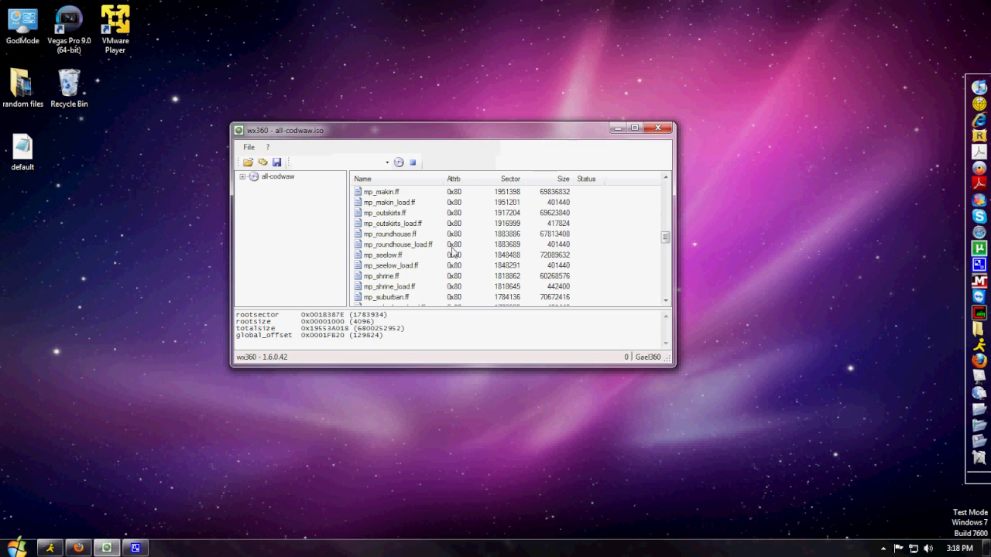
{"action": "scroll", "coordinate": [454, 252], "scroll_direction": "down", "scroll_amount": 12}
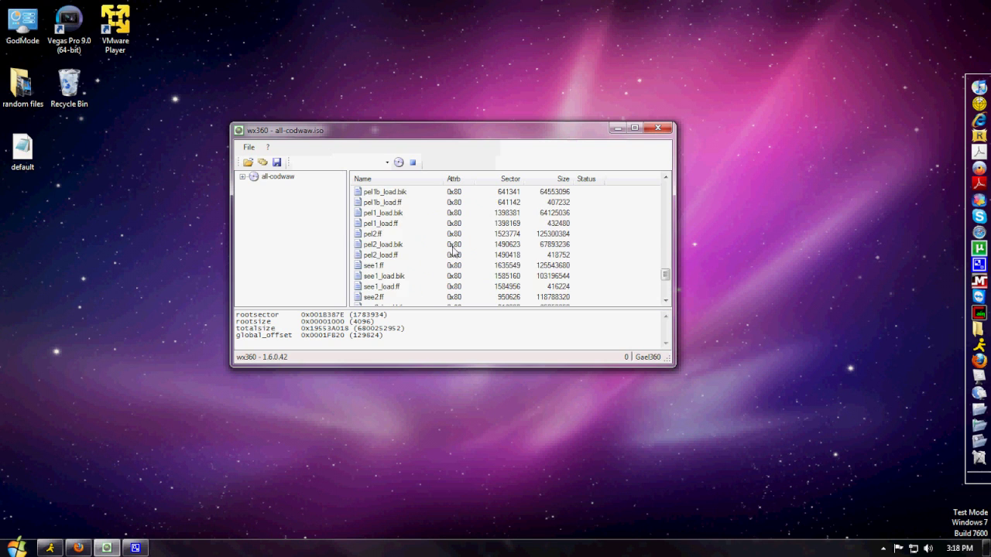
{"action": "scroll", "coordinate": [454, 248], "scroll_direction": "up", "scroll_amount": 20}
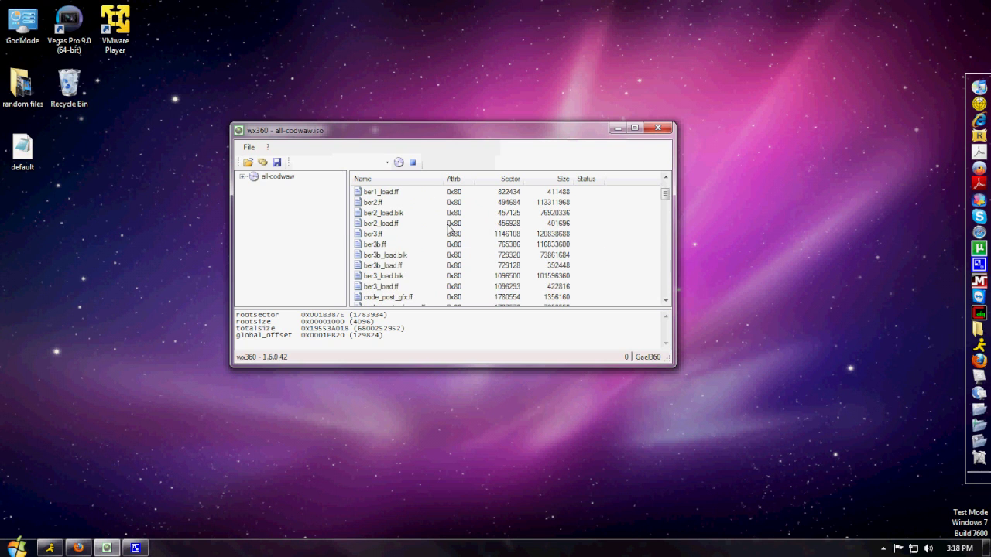
{"action": "scroll", "coordinate": [449, 229], "scroll_direction": "down", "scroll_amount": 3}
{"action": "left_click", "coordinate": [384, 217]}
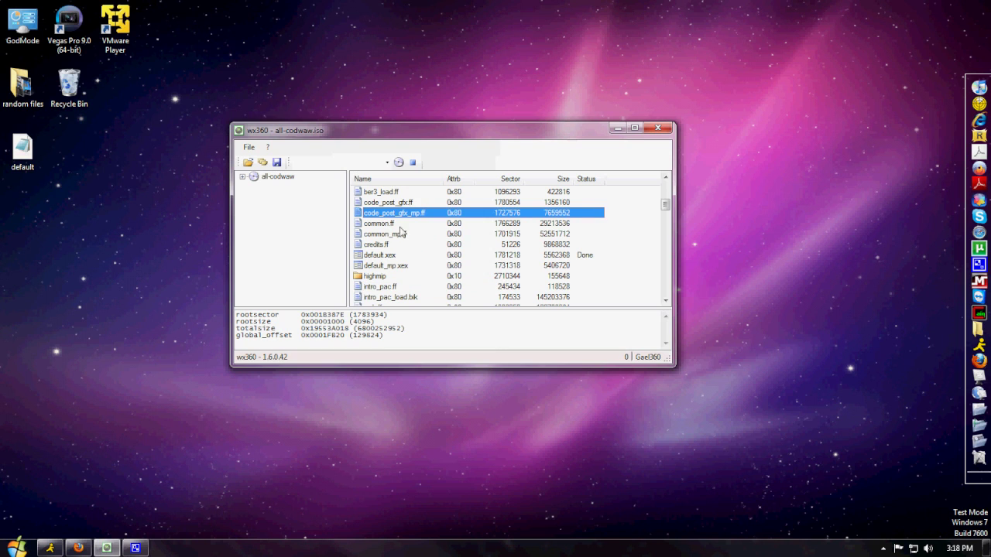
{"action": "left_click", "coordinate": [391, 202]}
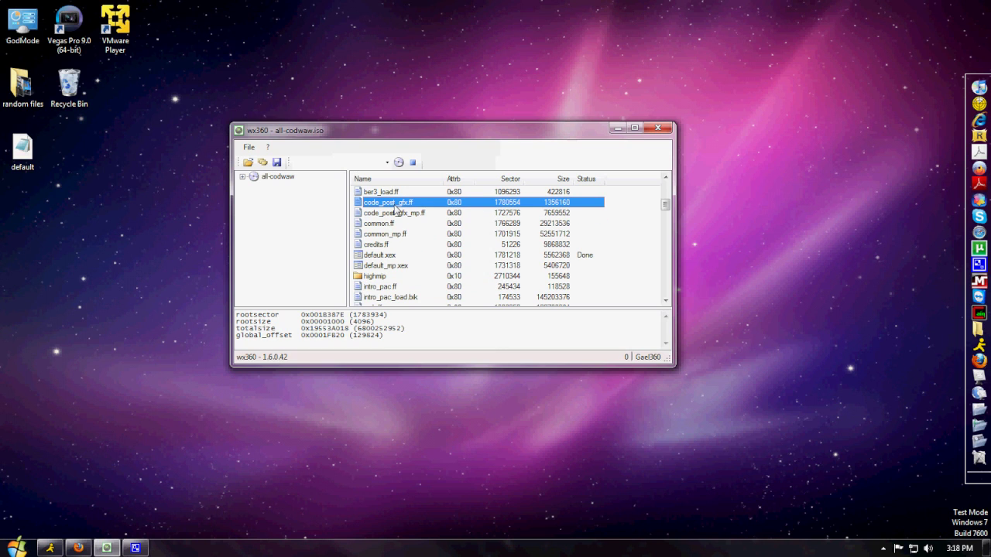
{"action": "right_click", "coordinate": [397, 206]}
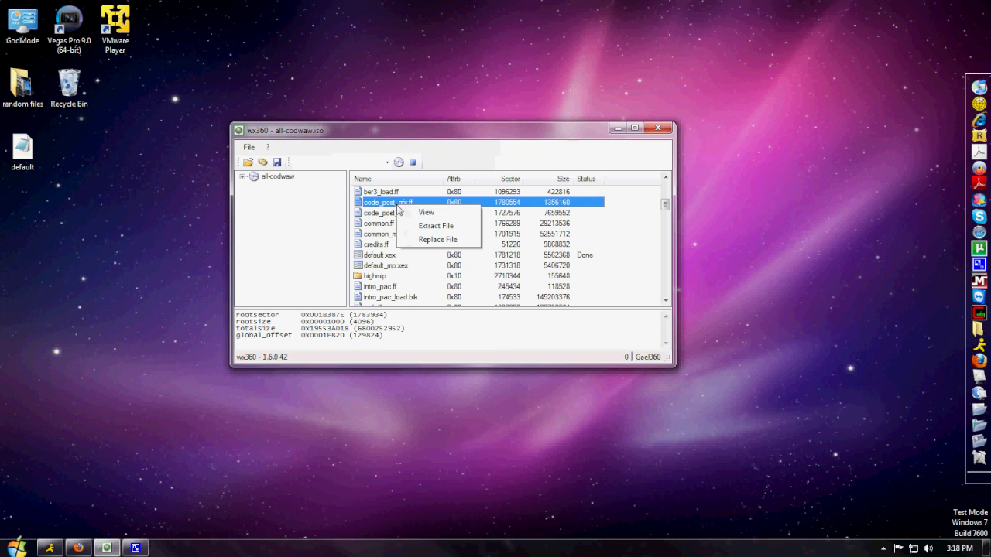
{"action": "left_click", "coordinate": [438, 239]}
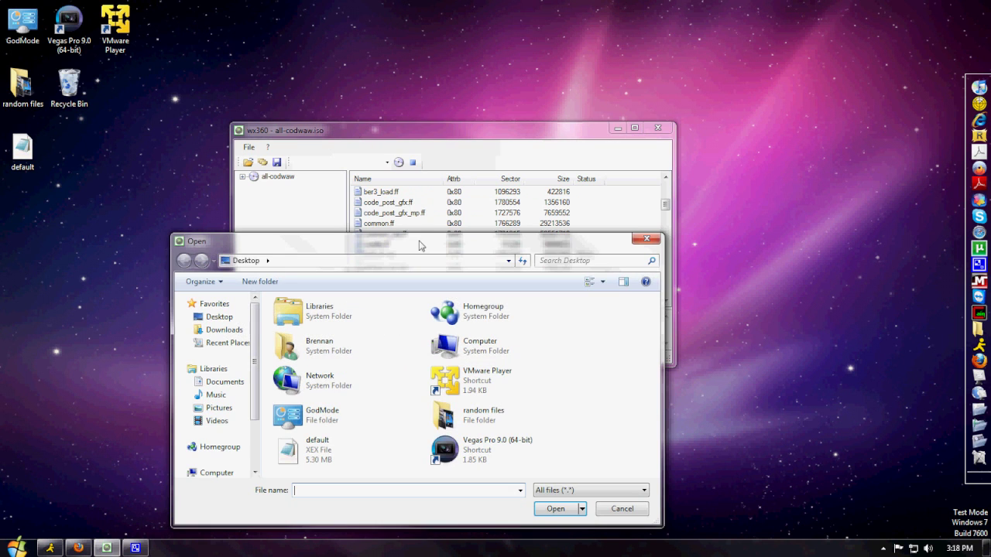
Step: Pick code_post_gfx.ff from Documents > xbox 360 mods > Cod waw isomods > Both codepost and patch
{"action": "left_click", "coordinate": [229, 384]}
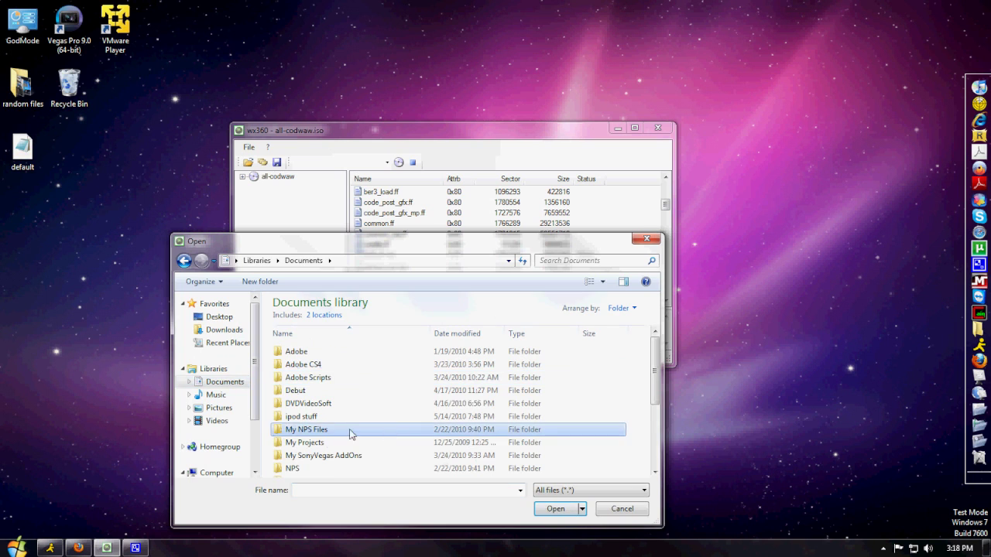
{"action": "scroll", "coordinate": [348, 434], "scroll_direction": "down", "scroll_amount": 3}
{"action": "double_click", "coordinate": [321, 469]}
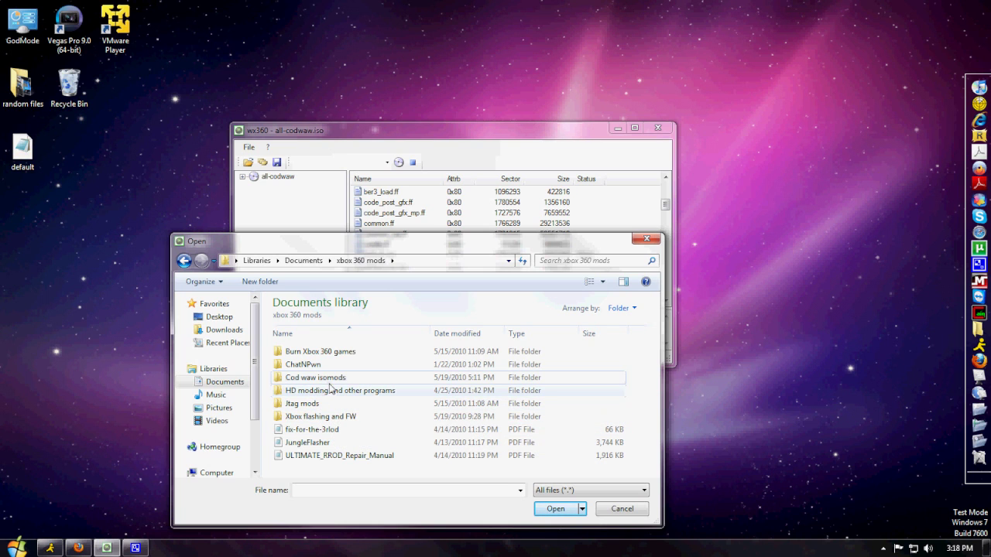
{"action": "left_click", "coordinate": [317, 383]}
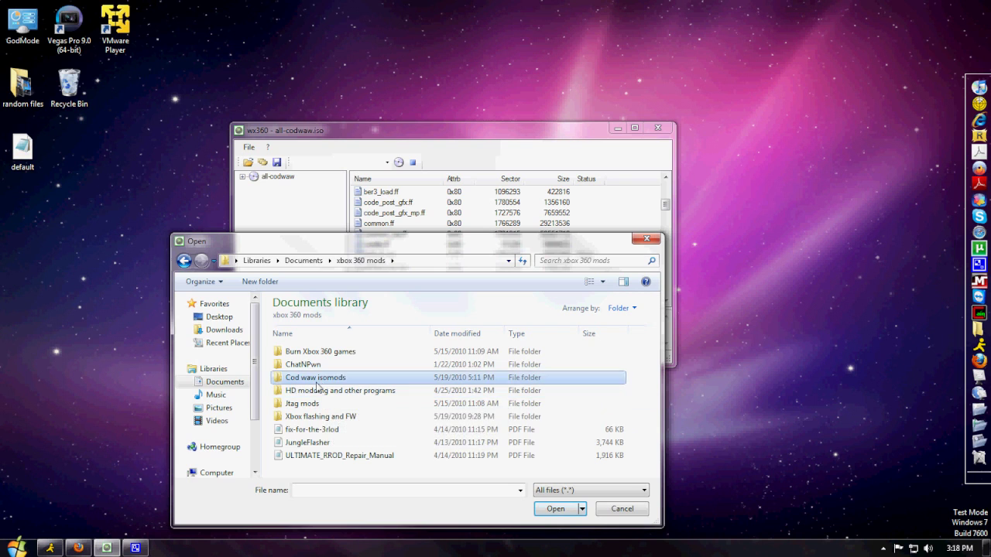
{"action": "double_click", "coordinate": [317, 383]}
{"action": "double_click", "coordinate": [325, 354]}
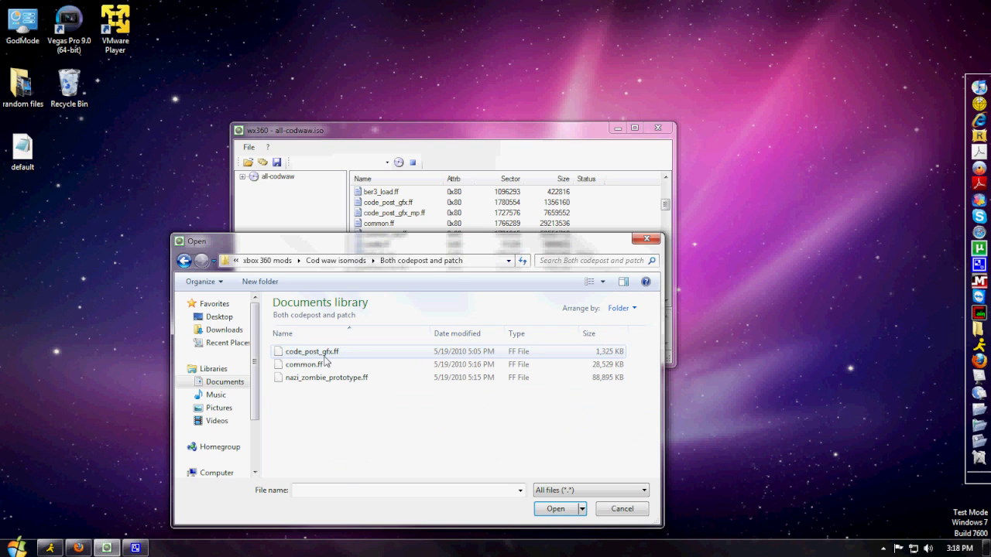
{"action": "left_click", "coordinate": [324, 354]}
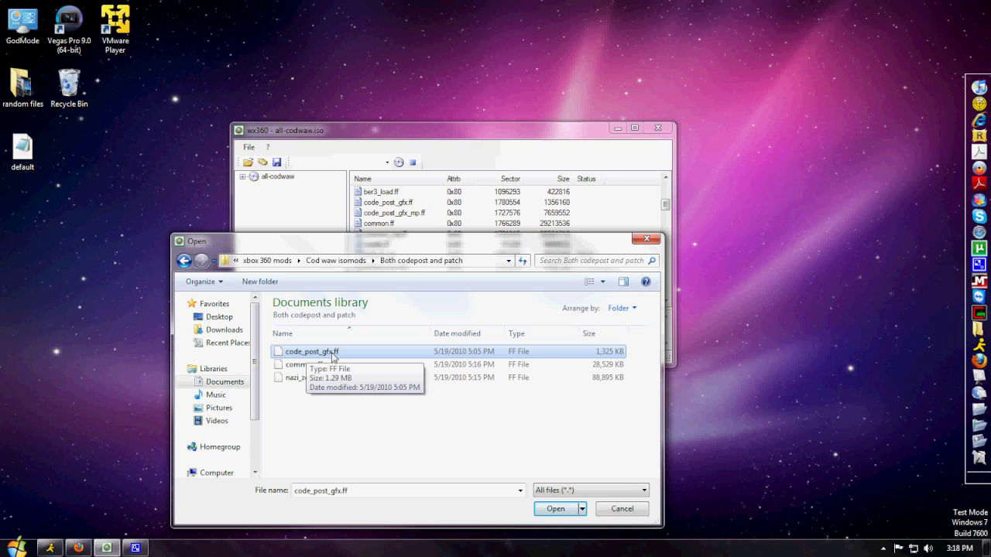
{"action": "left_click", "coordinate": [338, 354]}
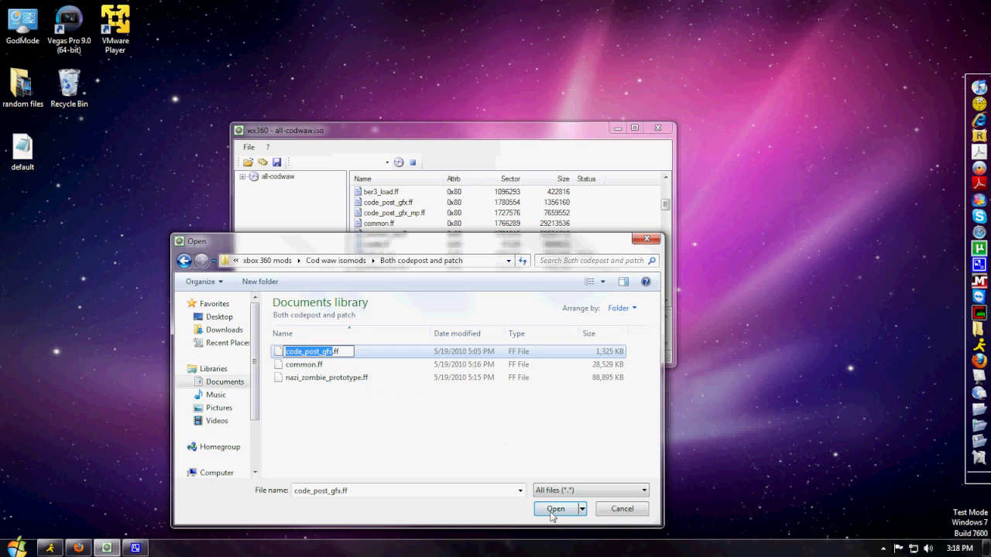
{"action": "left_click", "coordinate": [407, 435]}
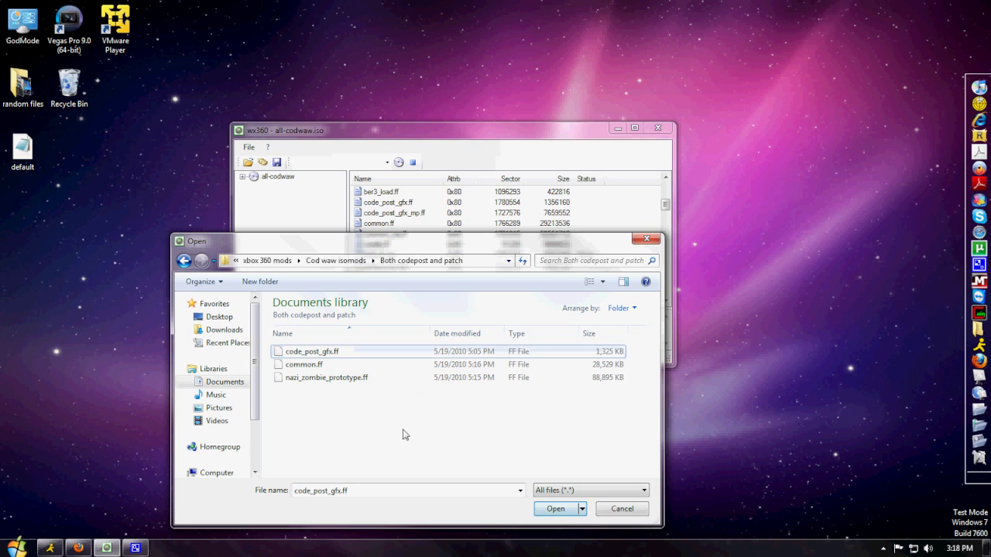
{"action": "left_click", "coordinate": [556, 508]}
Step: Find nazi_zombie_prototype.ff in the ISO list and choose Replace File on it
{"action": "left_click", "coordinate": [467, 258]}
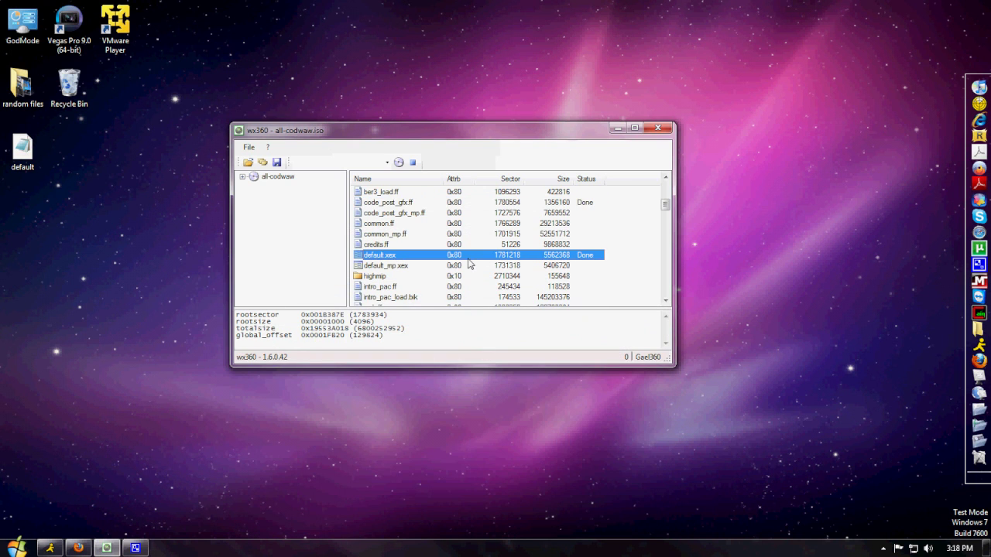
{"action": "scroll", "coordinate": [468, 264], "scroll_direction": "down", "scroll_amount": 10}
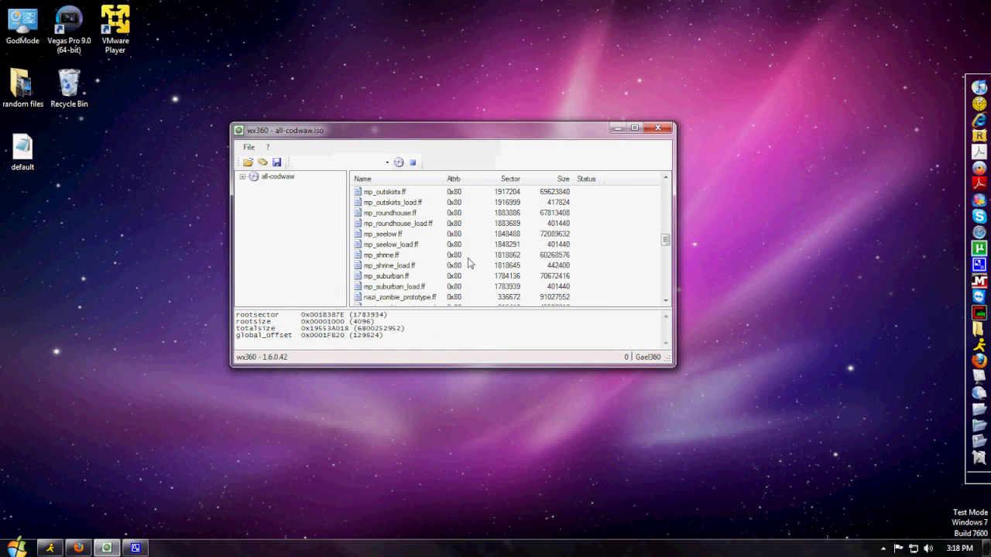
{"action": "scroll", "coordinate": [468, 263], "scroll_direction": "up", "scroll_amount": 2}
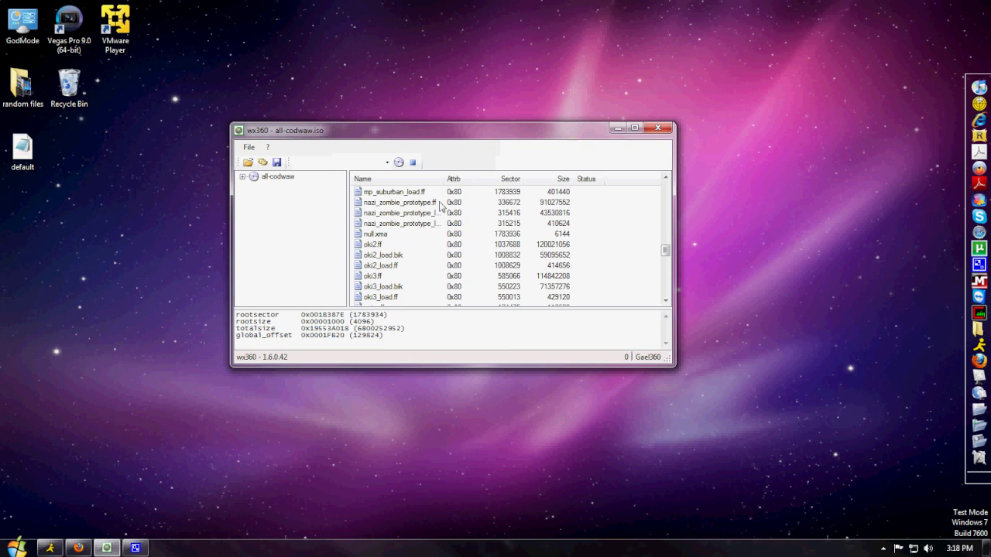
{"action": "scroll", "coordinate": [441, 217], "scroll_direction": "up", "scroll_amount": 1}
{"action": "left_click", "coordinate": [434, 235]}
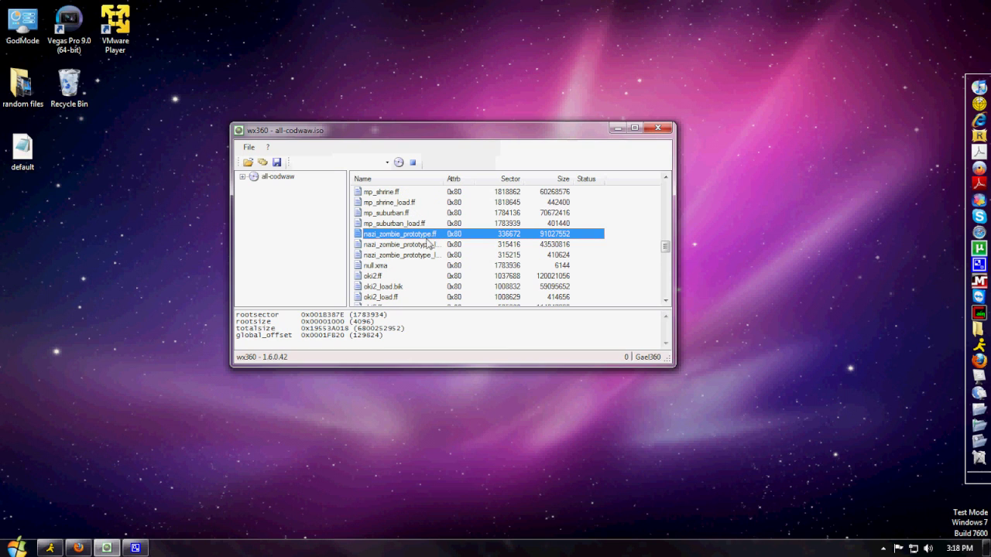
{"action": "right_click", "coordinate": [434, 244]}
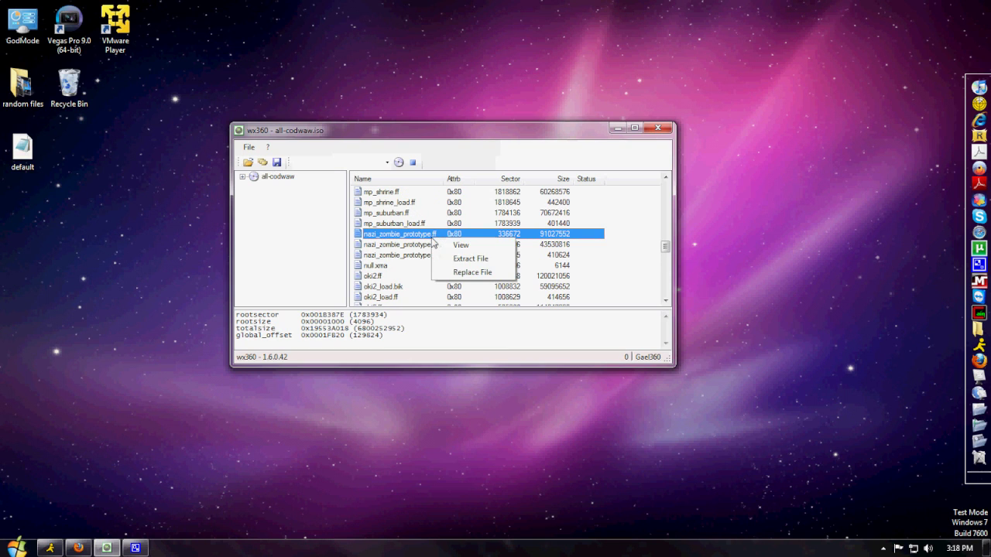
{"action": "left_click", "coordinate": [463, 275]}
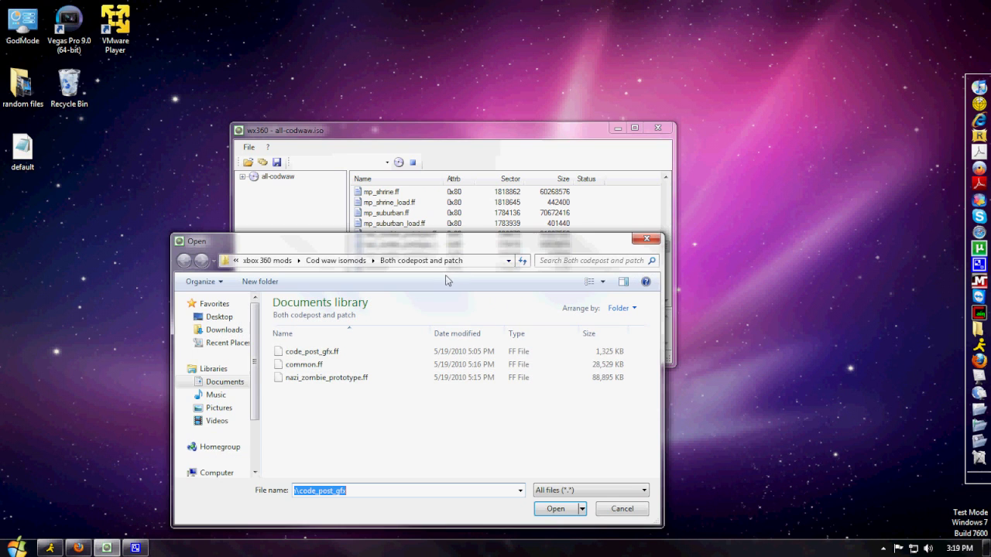
Step: Select the modded nazi_zombie_prototype.ff from Both codepost and patch as the replacement
{"action": "left_click", "coordinate": [348, 378]}
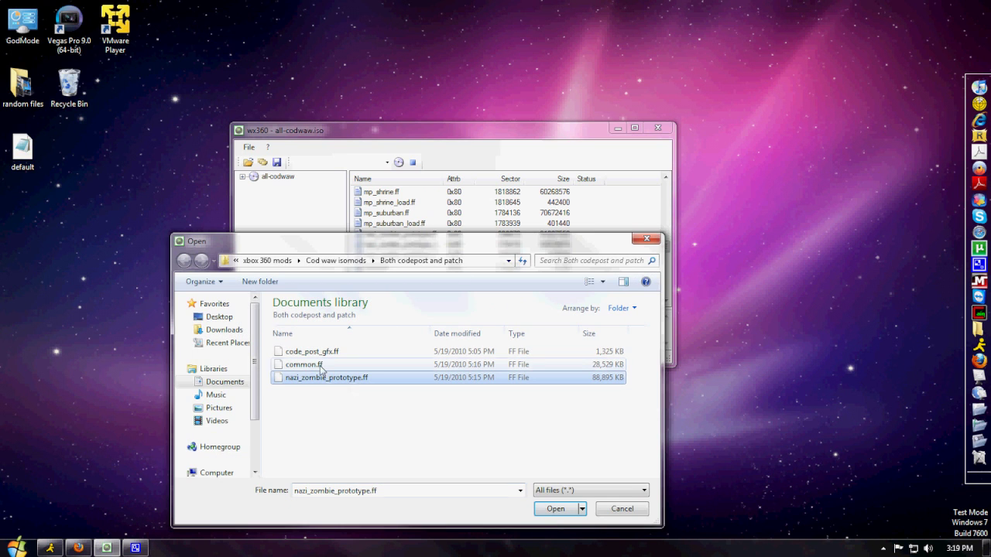
{"action": "mouse_move", "coordinate": [361, 244]}
{"action": "left_mouse_down"}
{"action": "mouse_move", "coordinate": [371, 317]}
{"action": "mouse_move", "coordinate": [369, 260]}
{"action": "left_mouse_up"}
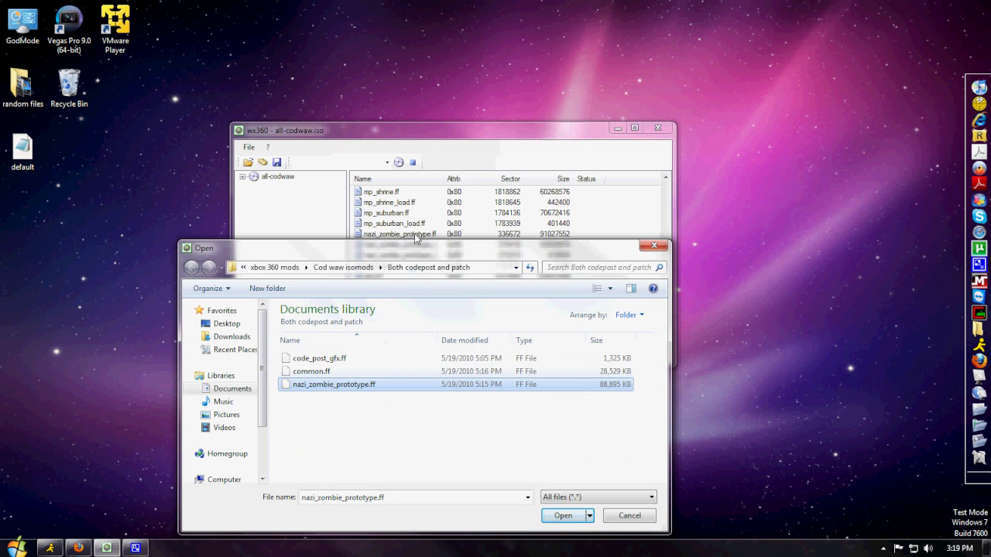
{"action": "left_click", "coordinate": [567, 519]}
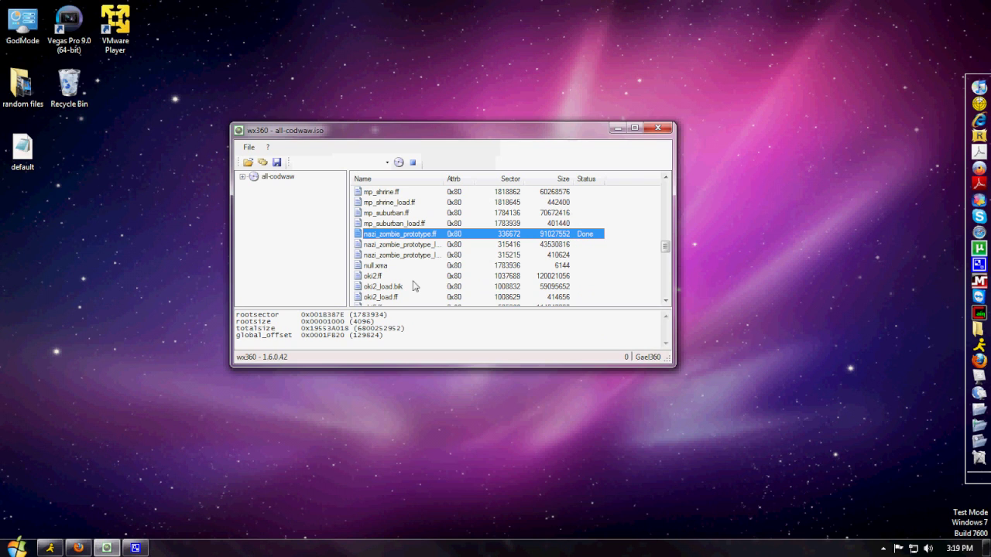
{"action": "scroll", "coordinate": [457, 271], "scroll_direction": "up", "scroll_amount": 20}
{"action": "scroll", "coordinate": [434, 271], "scroll_direction": "down", "scroll_amount": 2}
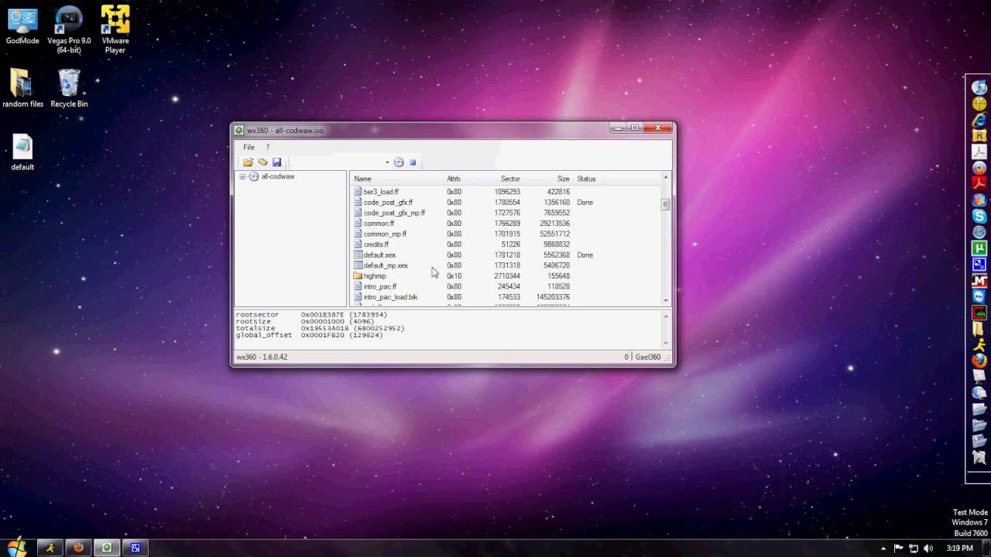
Step: Replace default.xex in the ISO with the default XEX file from the Desktop
{"action": "left_click", "coordinate": [417, 256]}
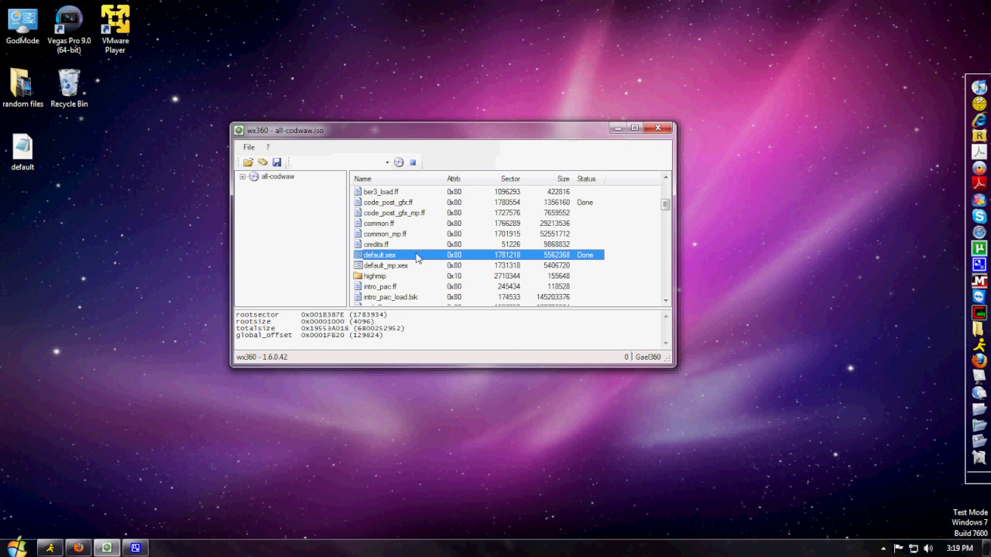
{"action": "right_click", "coordinate": [392, 259]}
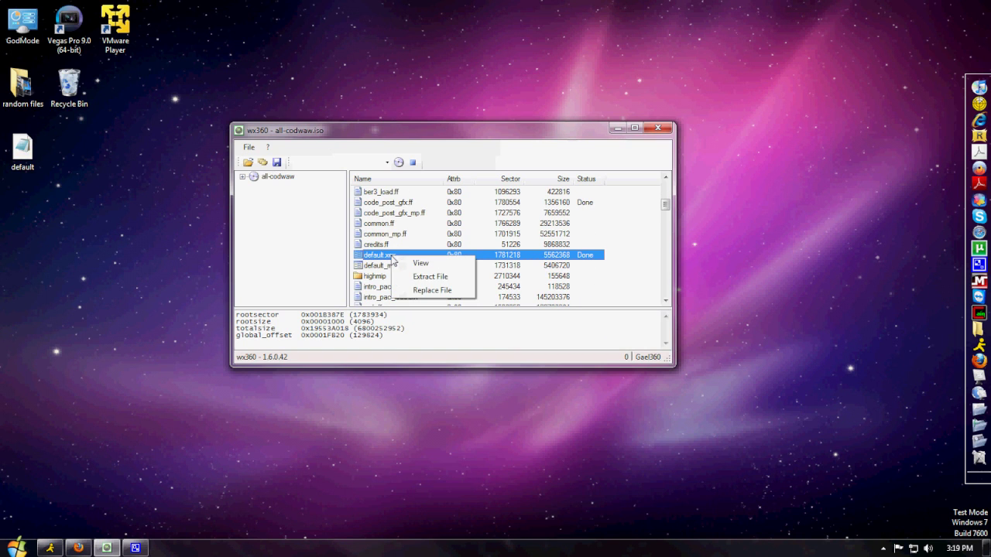
{"action": "left_click", "coordinate": [415, 290]}
{"action": "left_click", "coordinate": [226, 324]}
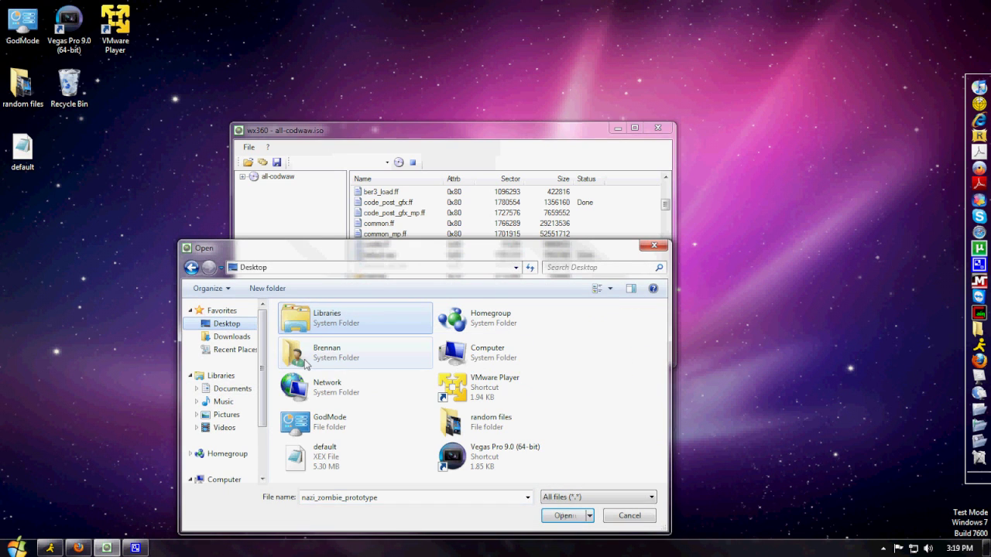
{"action": "left_click", "coordinate": [330, 447]}
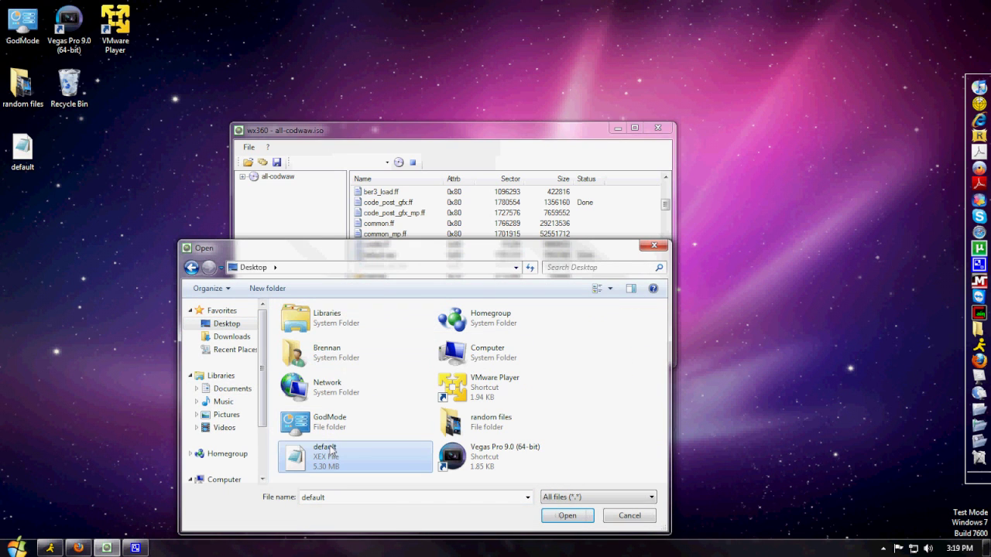
{"action": "left_click", "coordinate": [563, 519]}
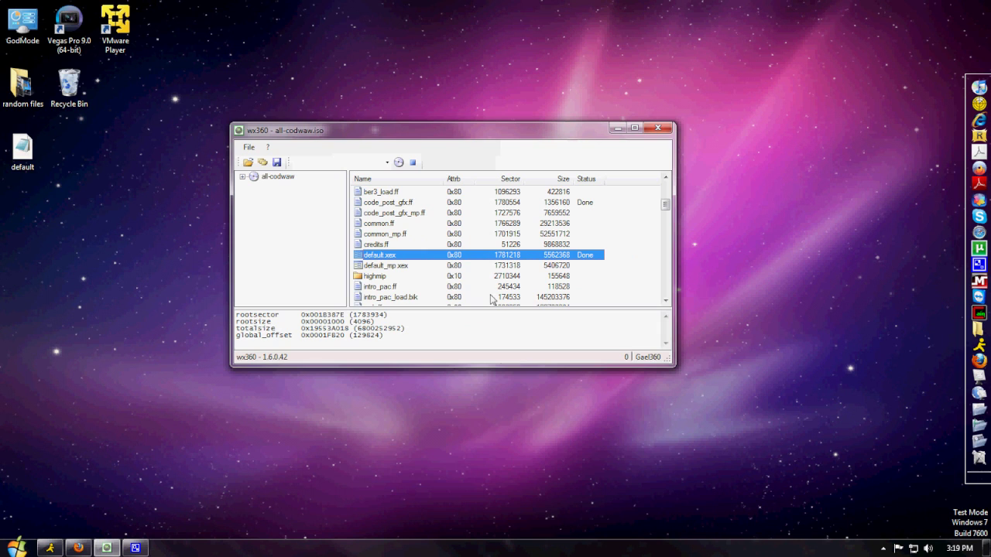
Step: Close the wx360 window
{"action": "left_click", "coordinate": [249, 147]}
{"action": "left_click", "coordinate": [249, 148]}
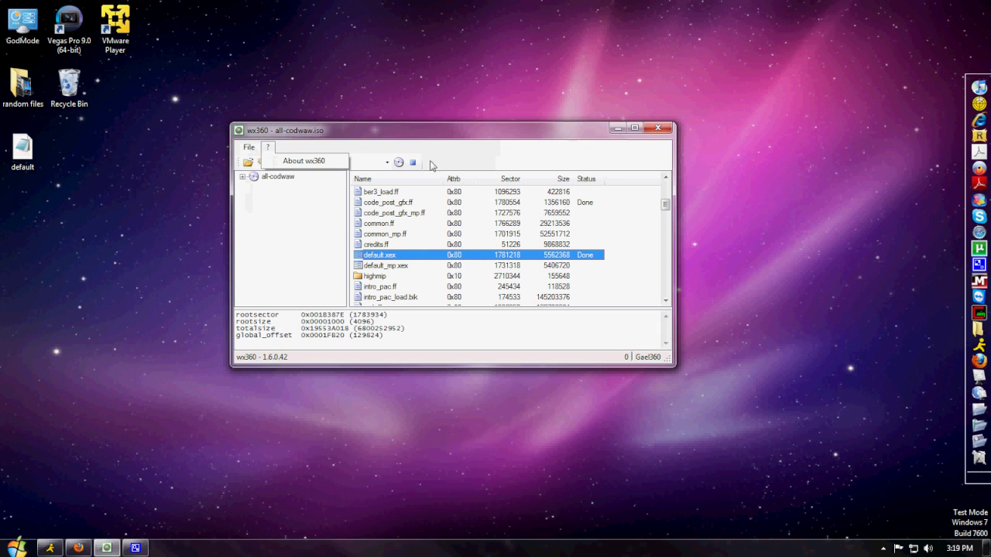
{"action": "left_click", "coordinate": [249, 147]}
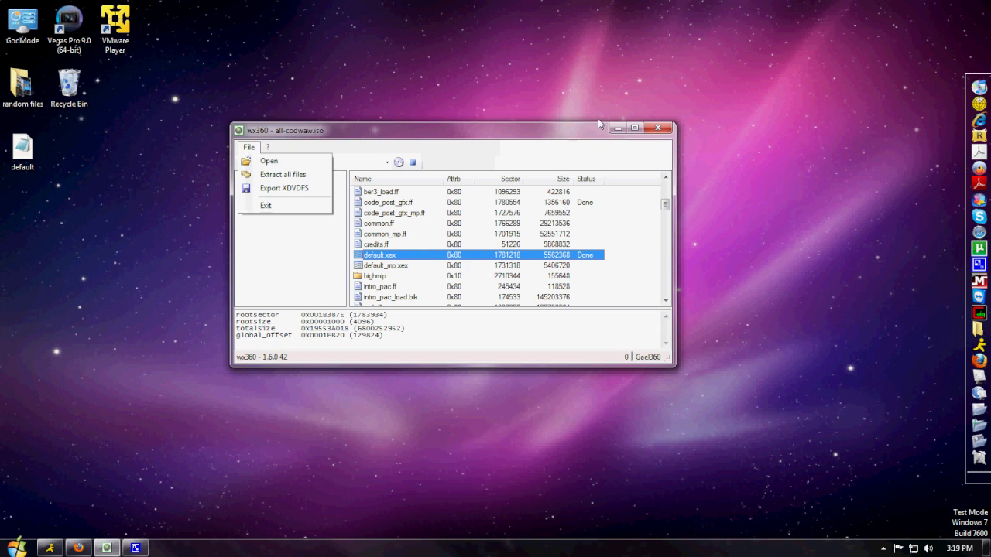
{"action": "left_click", "coordinate": [654, 126]}
{"action": "left_click", "coordinate": [654, 126]}
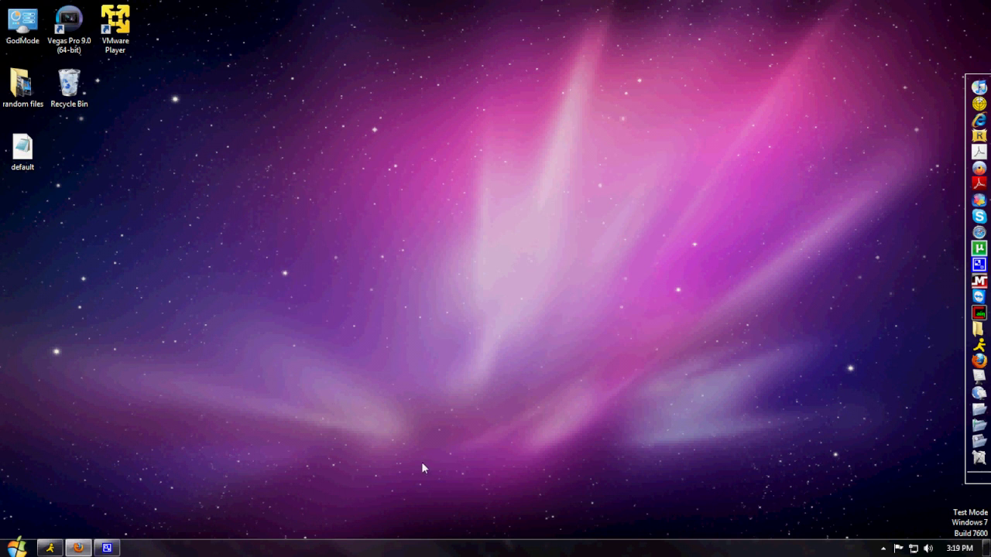
Step: Relaunch abgx360 GUI from xbox 360 mods > Burn Xbox 360 games and close Explorer
{"action": "left_click", "coordinate": [968, 321]}
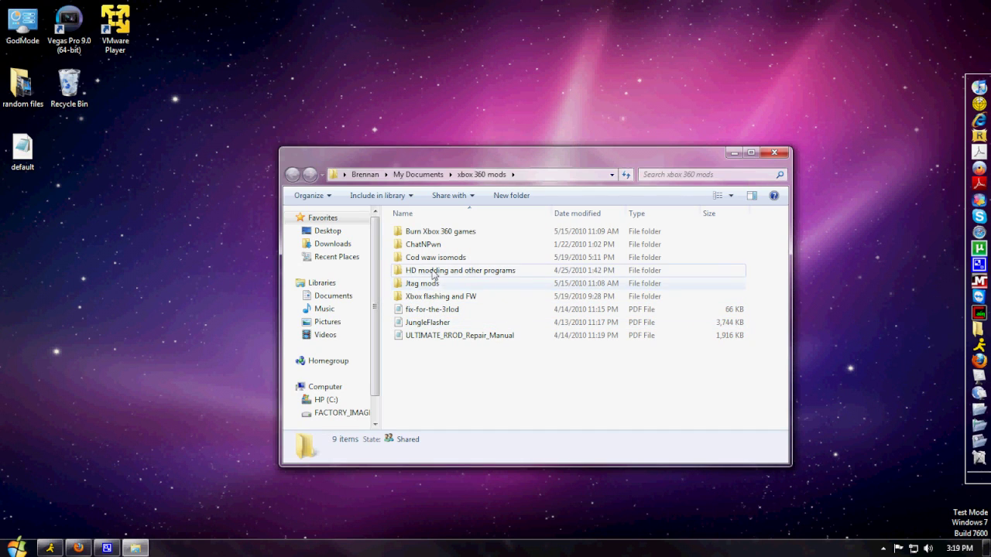
{"action": "double_click", "coordinate": [431, 232]}
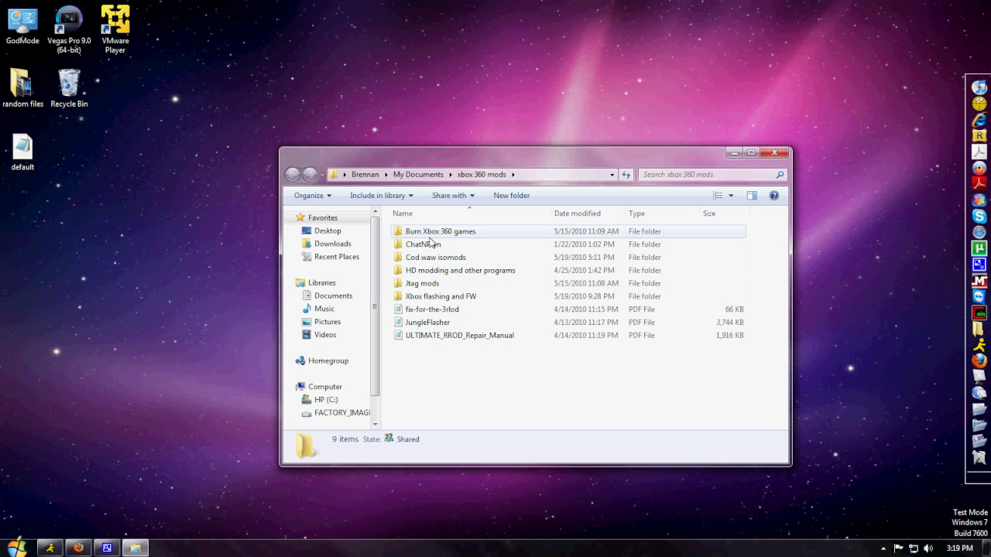
{"action": "double_click", "coordinate": [428, 232]}
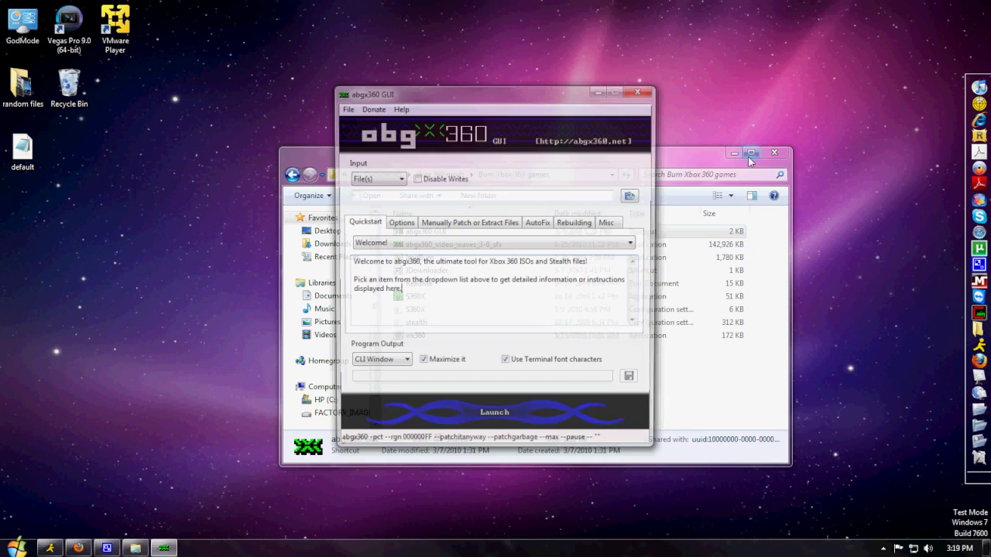
{"action": "left_click", "coordinate": [774, 152]}
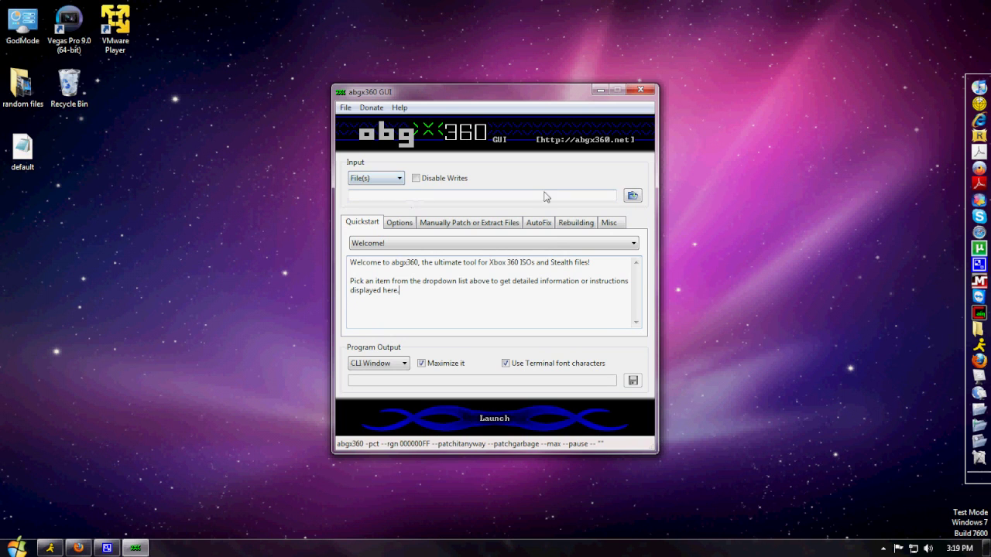
Step: Load all-codwaw.iso as the input file and run the check, then restore CamStudio from the tray
{"action": "left_click", "coordinate": [634, 199]}
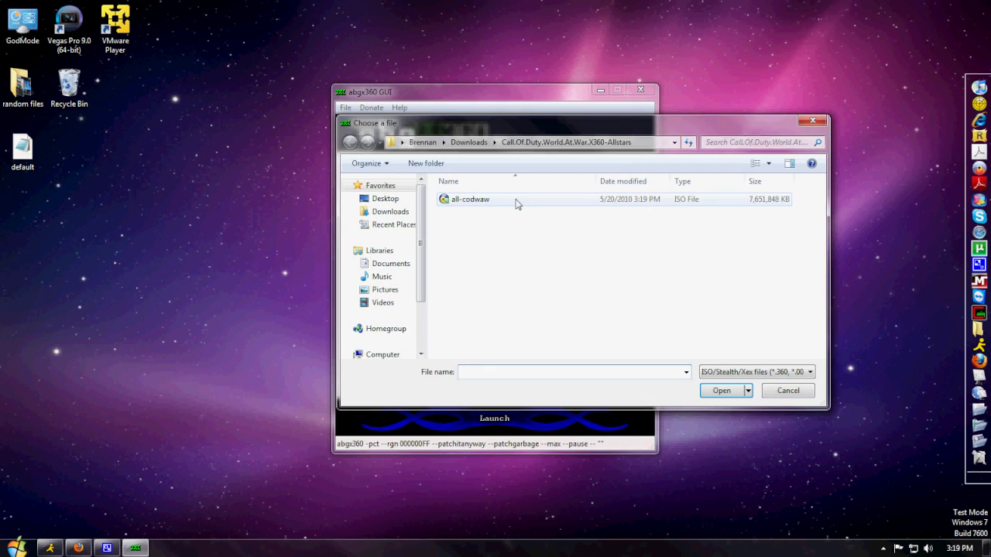
{"action": "left_click", "coordinate": [517, 203]}
{"action": "left_click", "coordinate": [720, 390]}
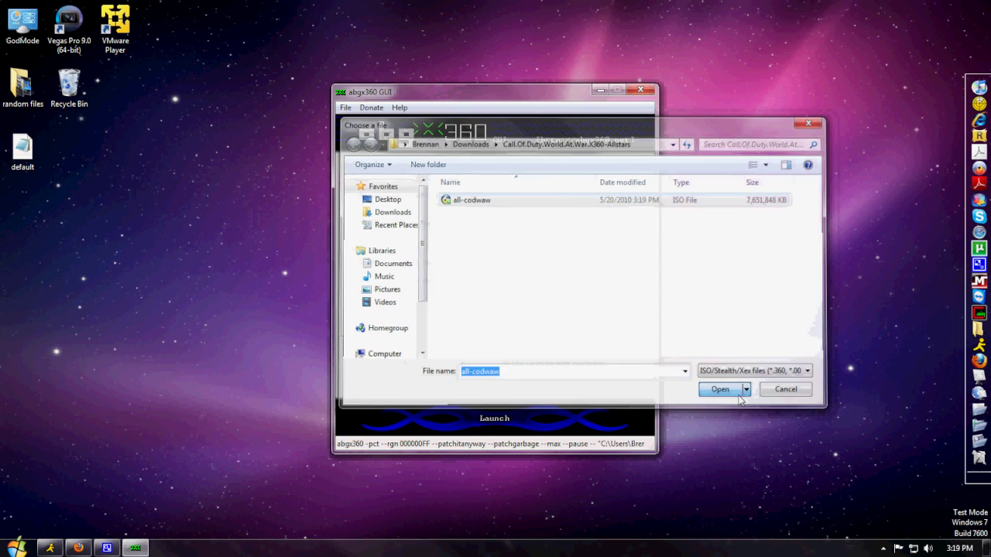
{"action": "left_click", "coordinate": [511, 421]}
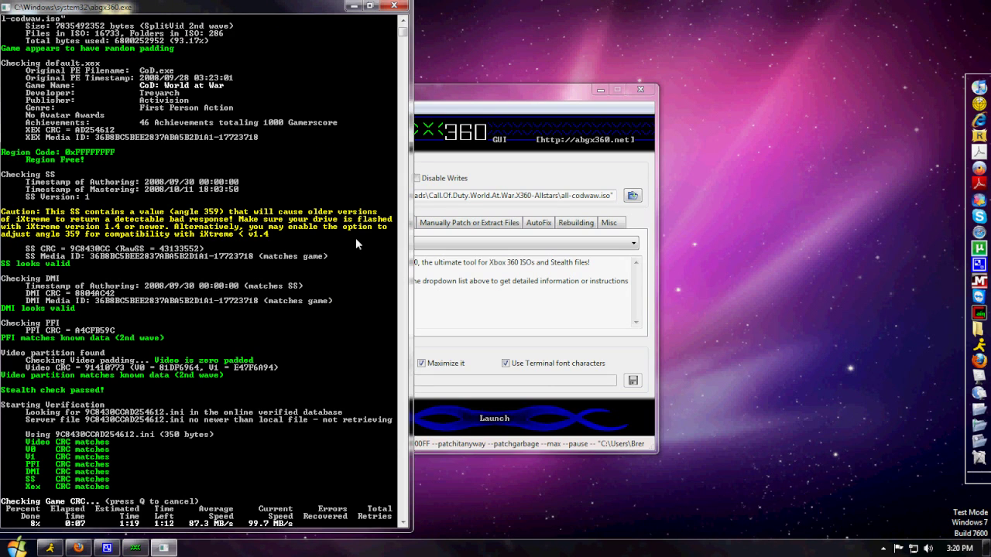
{"action": "left_click", "coordinate": [883, 549]}
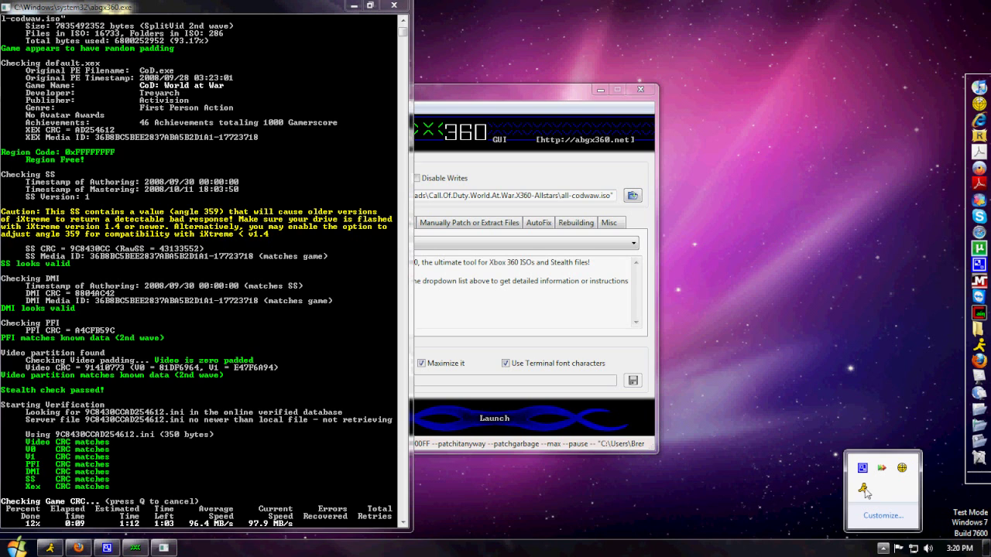
{"action": "left_click", "coordinate": [862, 468]}
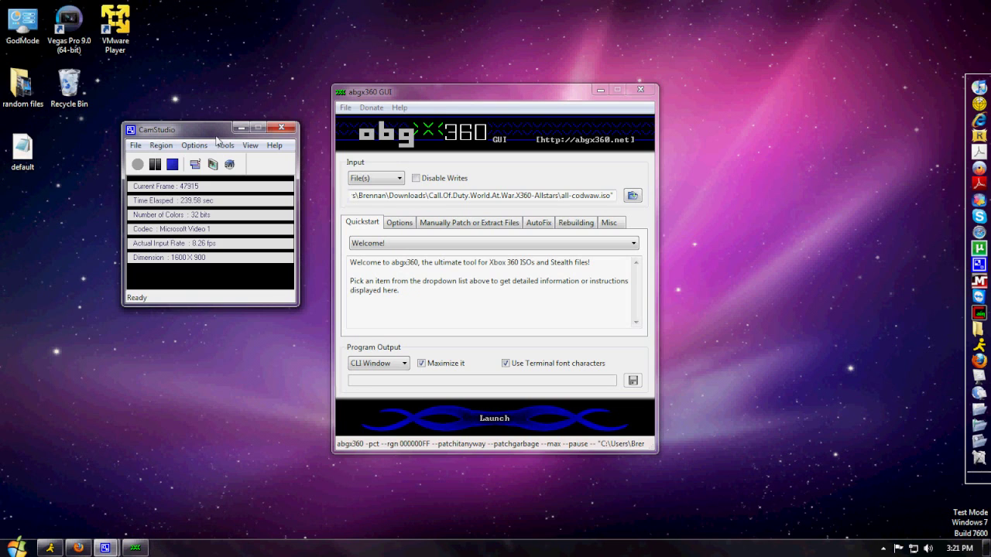
Step: Move the CamStudio and abgx360 windows aside, close abgx360, and minimize CamStudio
{"action": "left_click_drag", "start_coordinate": [210, 136], "coordinate": [471, 210]}
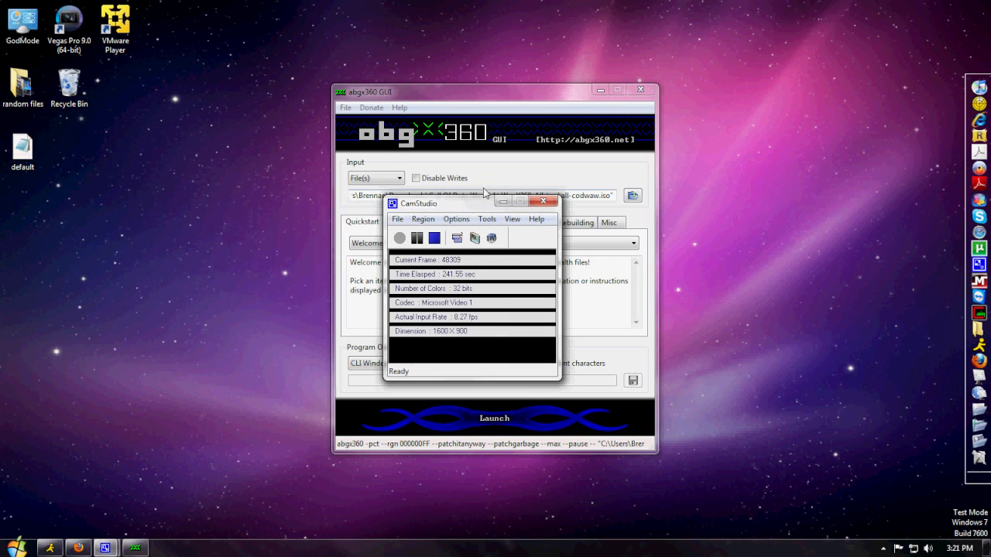
{"action": "left_click", "coordinate": [544, 92]}
{"action": "left_click_drag", "start_coordinate": [544, 92], "coordinate": [434, 137]}
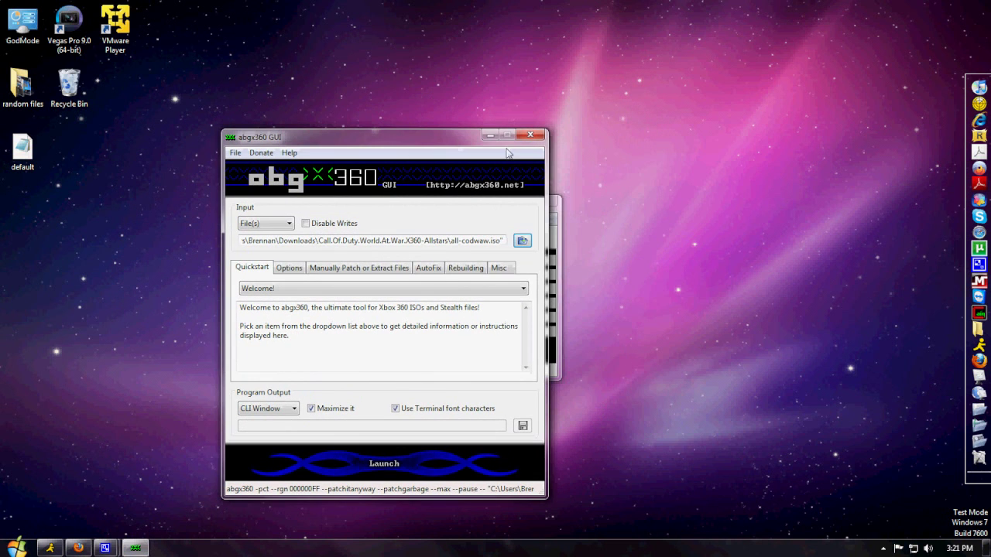
{"action": "left_click", "coordinate": [530, 136]}
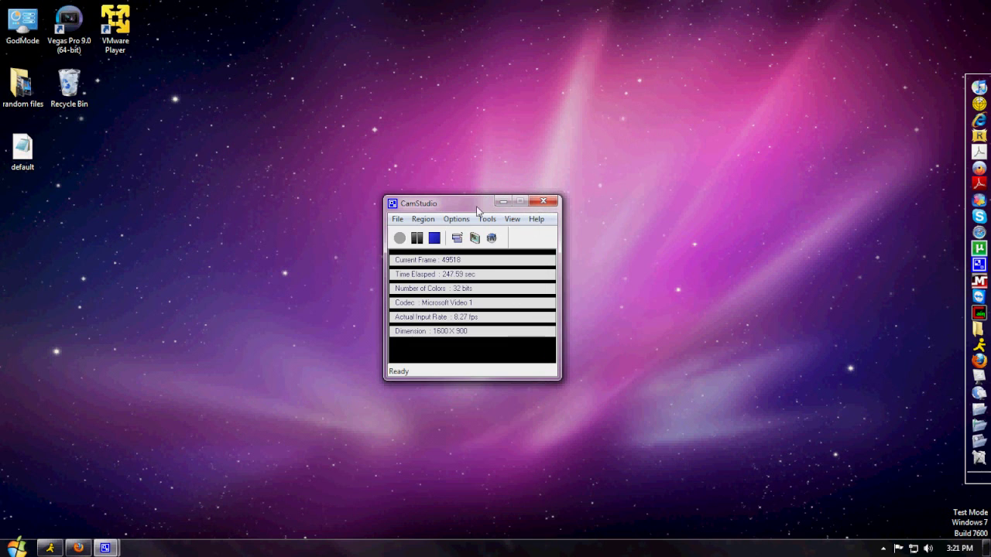
{"action": "left_click_drag", "start_coordinate": [475, 207], "coordinate": [595, 211]}
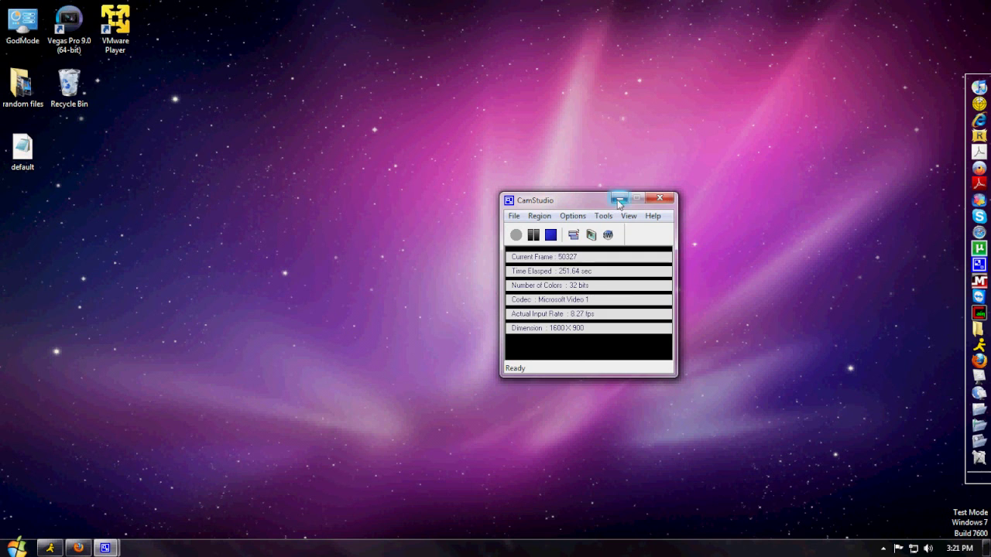
{"action": "left_click", "coordinate": [620, 199]}
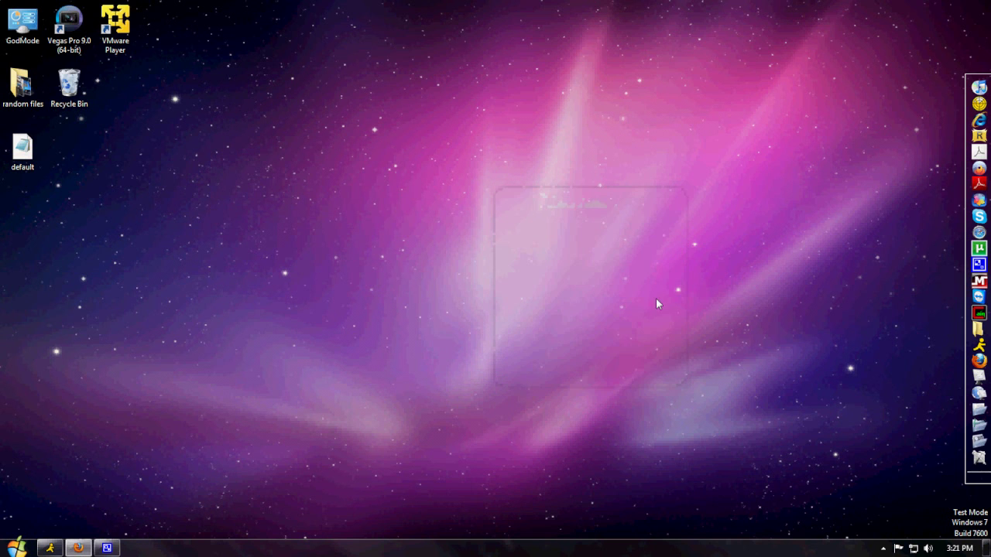
Step: Open and close the xbox 360 mods folder, then launch ImgBurn from the dock
{"action": "left_click", "coordinate": [967, 329]}
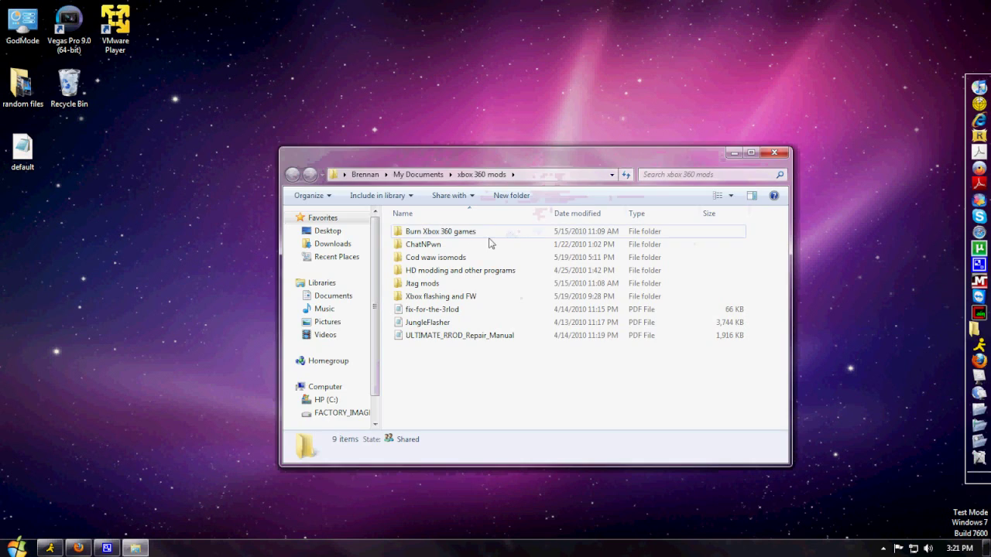
{"action": "left_click", "coordinate": [765, 156]}
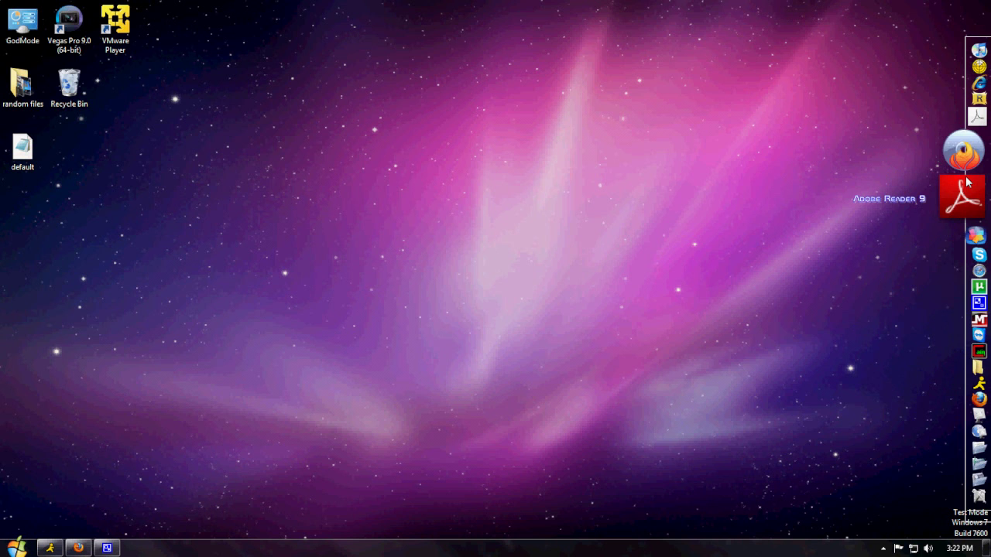
{"action": "left_click", "coordinate": [965, 180]}
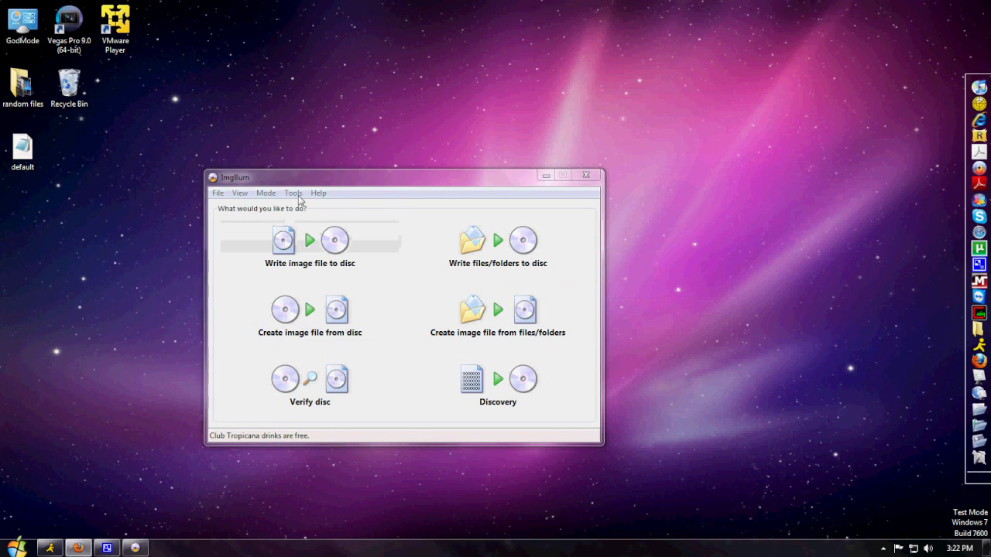
{"action": "left_click", "coordinate": [273, 194]}
Step: In ImgBurn's Write settings, set the layer break to User Specified with 1913760 sectors in L0
{"action": "mouse_move", "coordinate": [293, 194]}
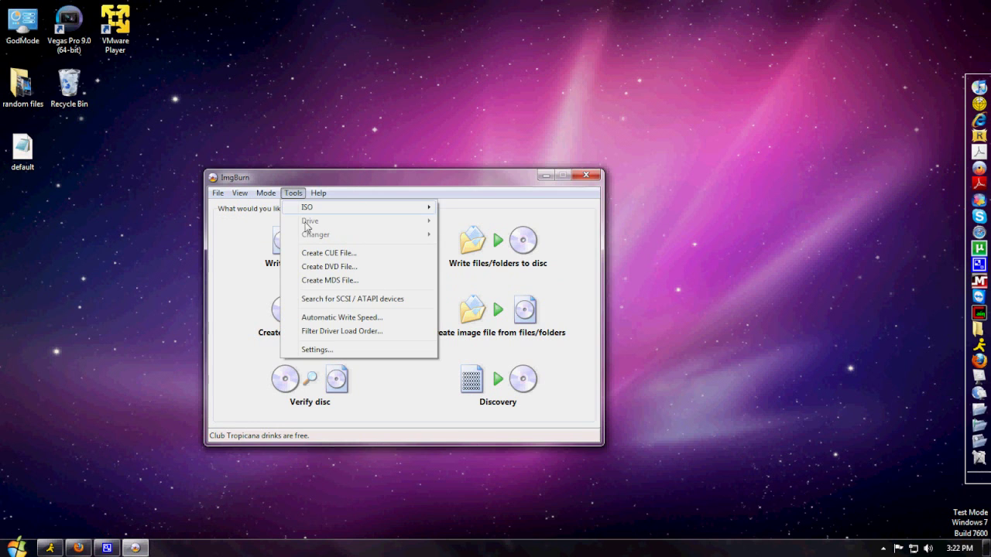
{"action": "left_click", "coordinate": [338, 354]}
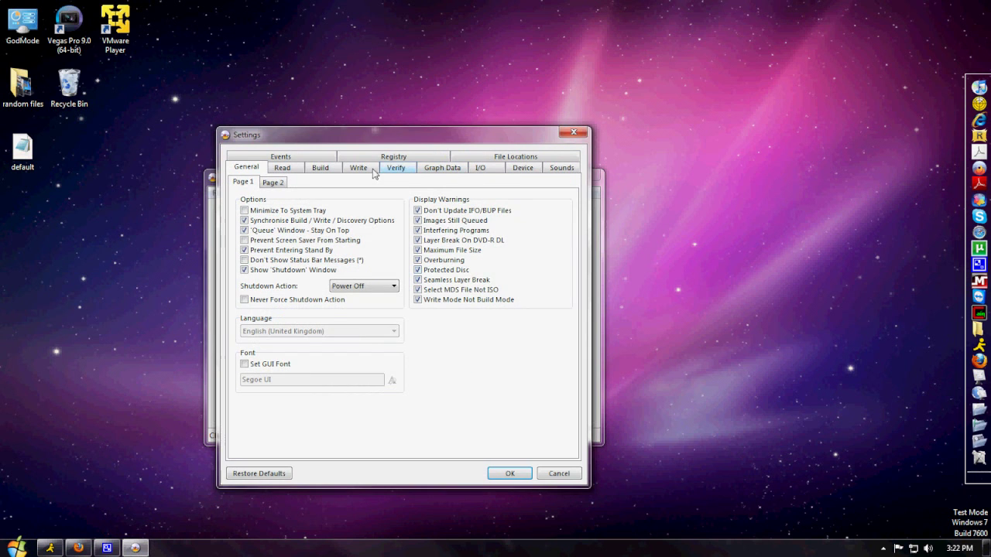
{"action": "left_click", "coordinate": [358, 168]}
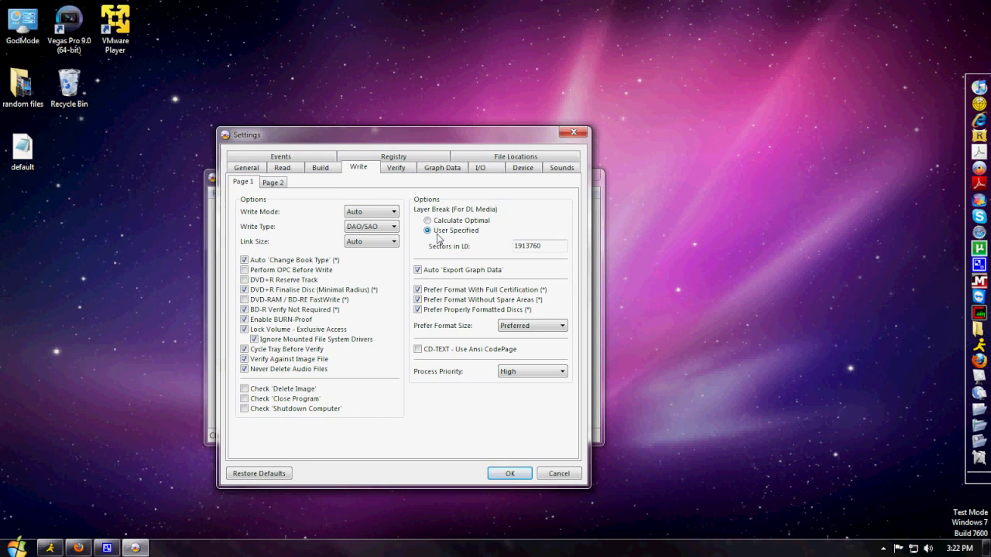
{"action": "left_click_drag", "start_coordinate": [547, 249], "coordinate": [491, 260]}
Step: Save the layer break settings and switch ImgBurn to writing an image file to disc
{"action": "left_click", "coordinate": [508, 473]}
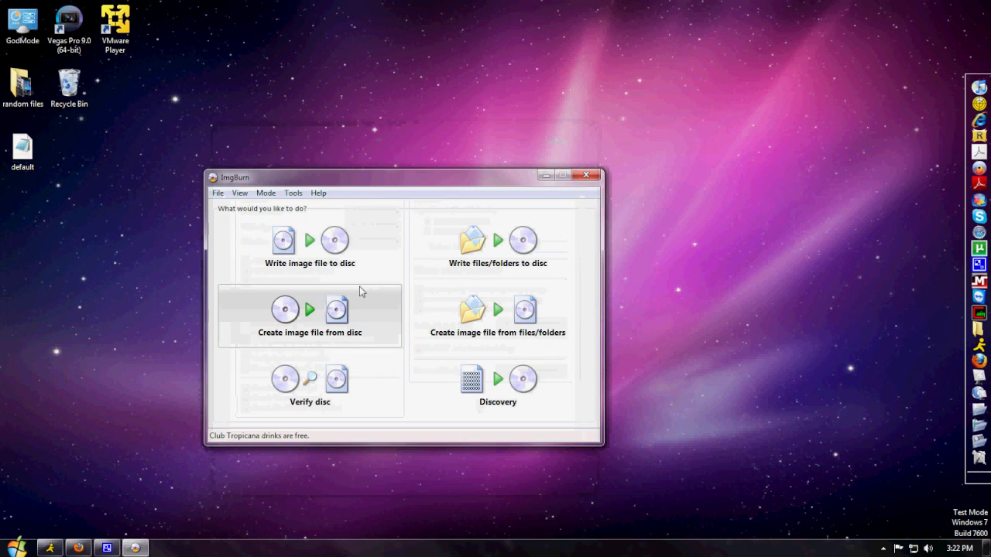
{"action": "left_click", "coordinate": [319, 236]}
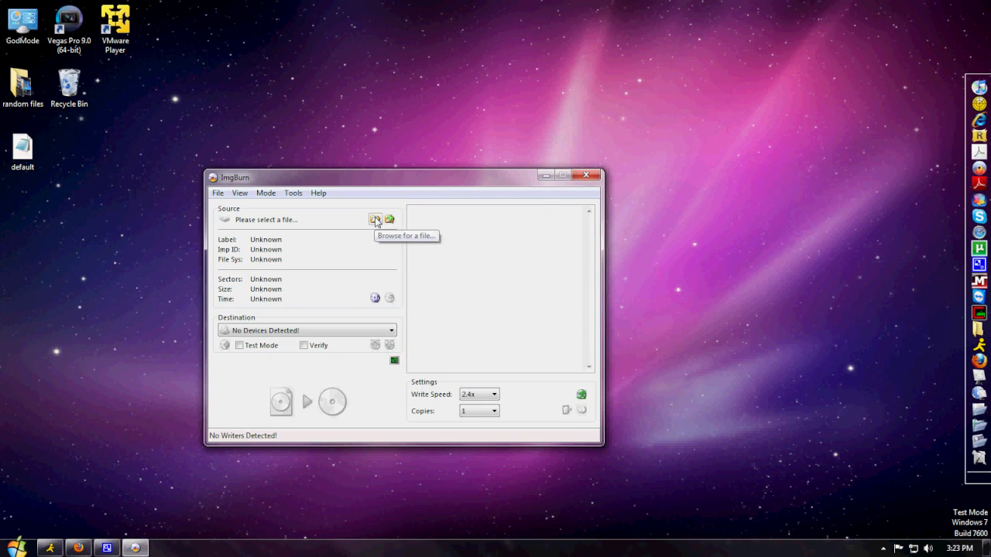
{"action": "left_click", "coordinate": [375, 221]}
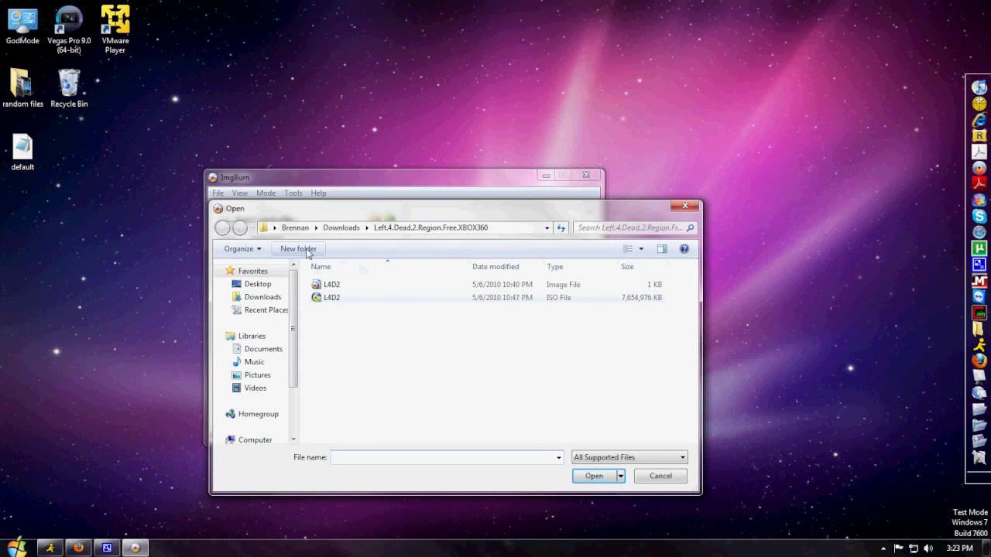
Step: Load all-codwaw.dvd from Downloads > Call.Of.Duty.World.At.War.X360-Allstars as the source image
{"action": "left_click", "coordinate": [338, 235]}
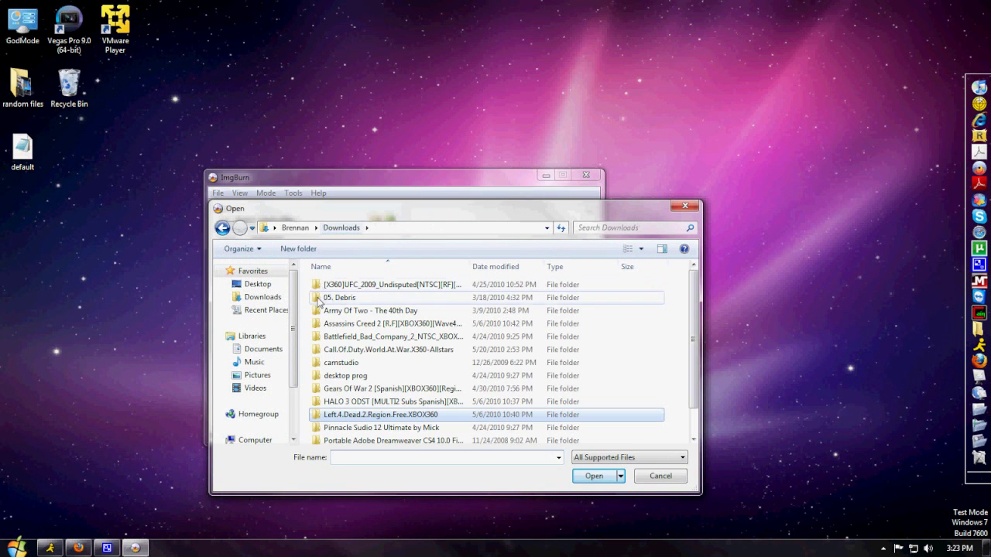
{"action": "left_click", "coordinate": [361, 351]}
{"action": "double_click", "coordinate": [360, 352]}
{"action": "left_click", "coordinate": [339, 285]}
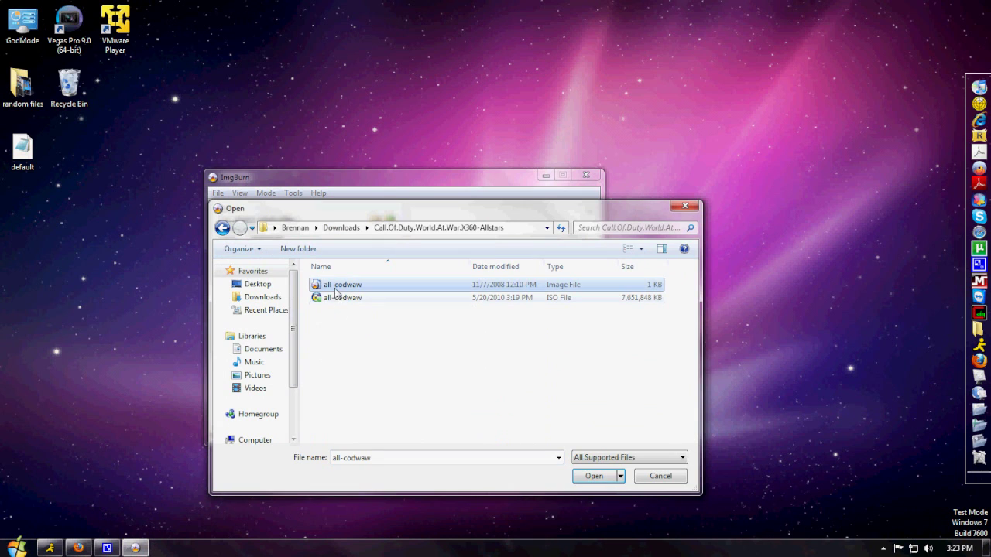
{"action": "left_click", "coordinate": [337, 298]}
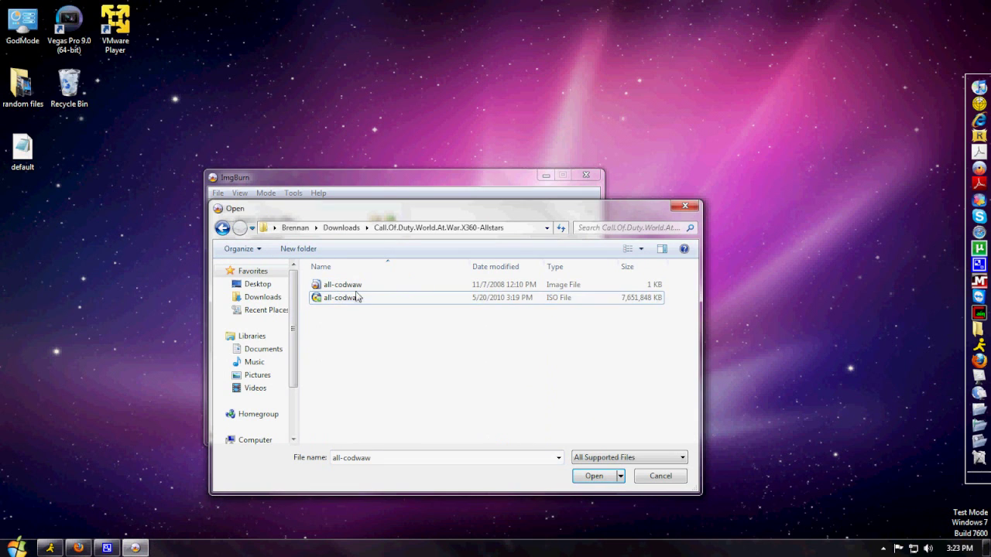
{"action": "left_click", "coordinate": [361, 285]}
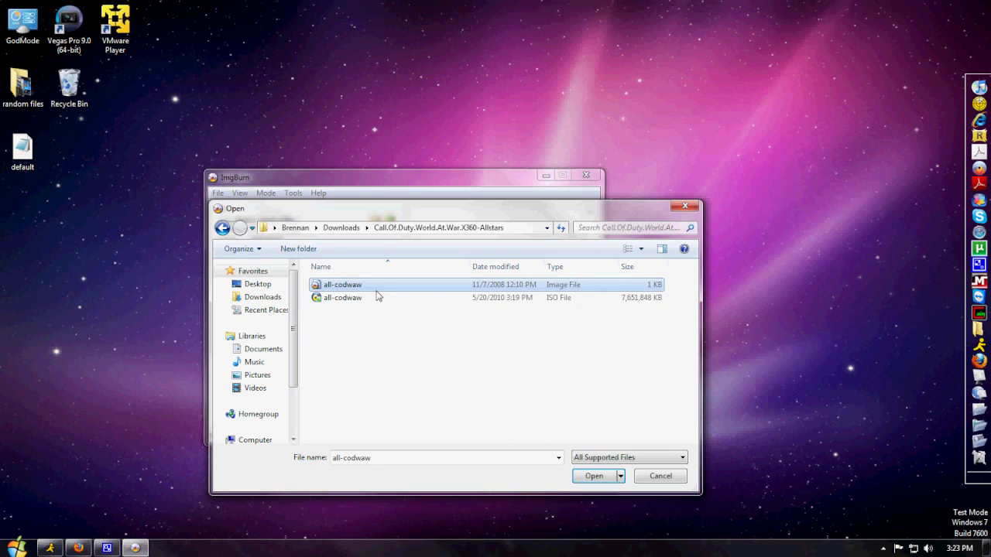
{"action": "left_click", "coordinate": [346, 295]}
{"action": "left_click", "coordinate": [348, 288]}
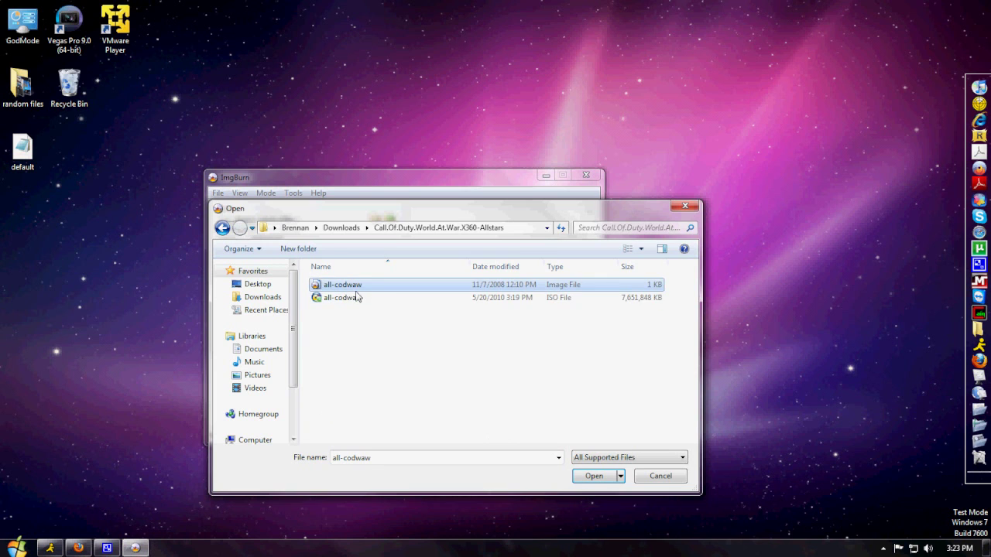
{"action": "left_click", "coordinate": [402, 300]}
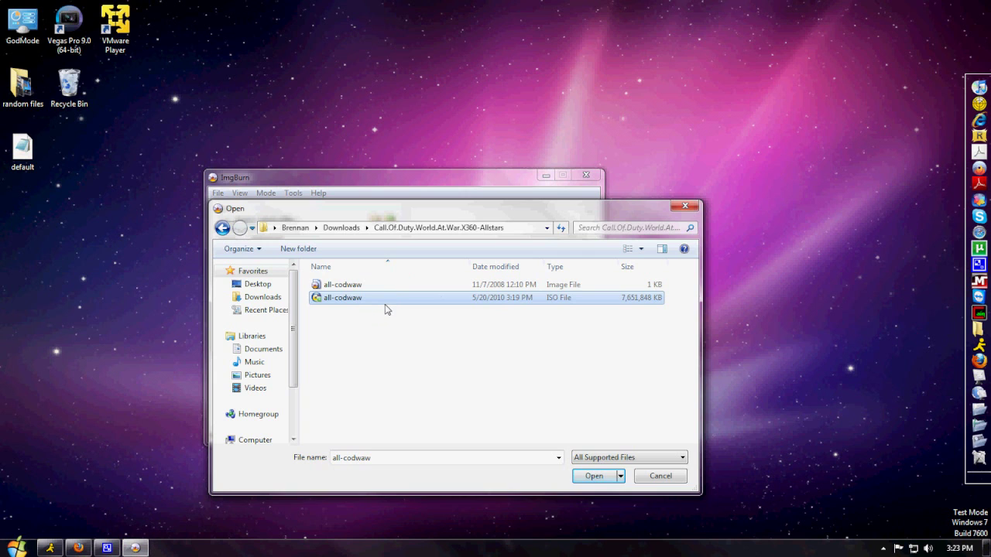
{"action": "left_click", "coordinate": [389, 286]}
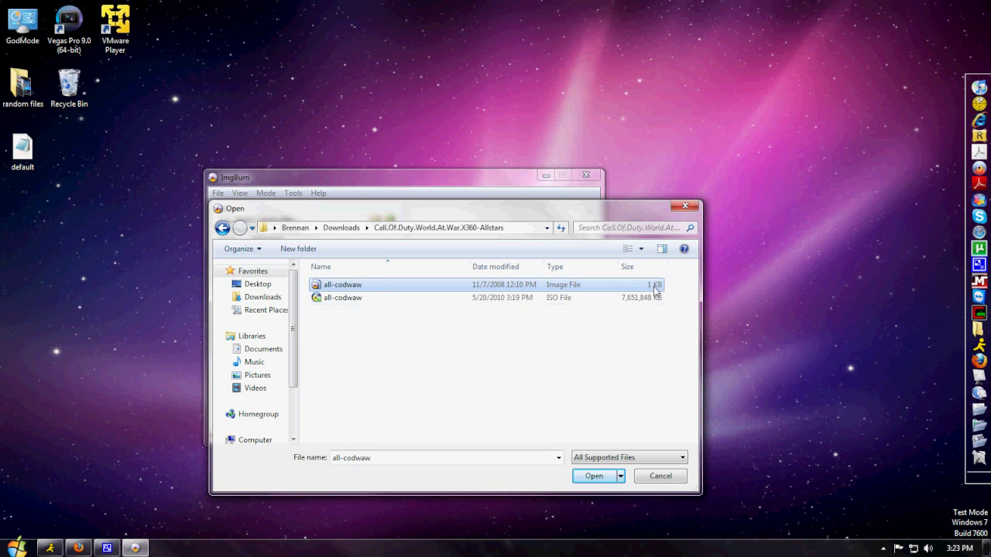
{"action": "left_click", "coordinate": [595, 476]}
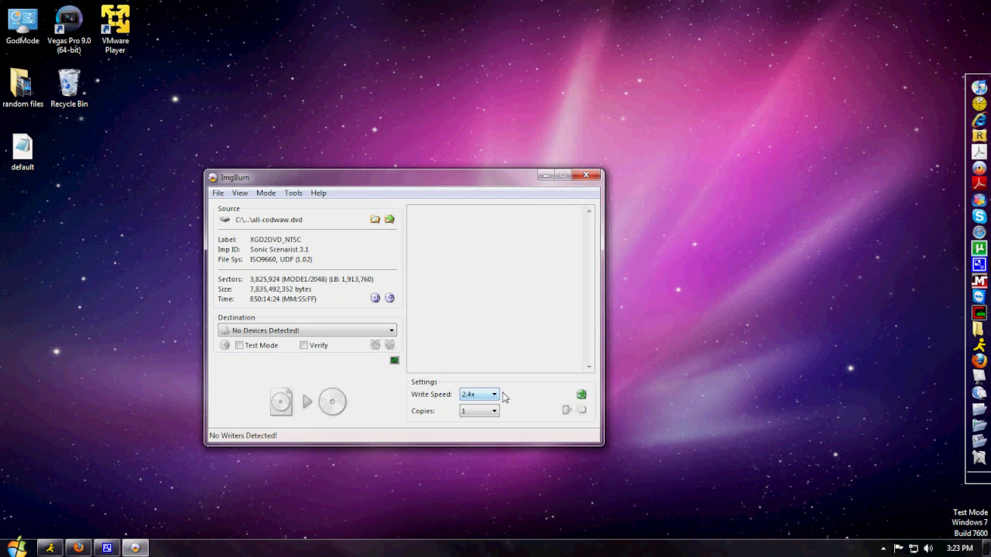
{"action": "left_click", "coordinate": [494, 395]}
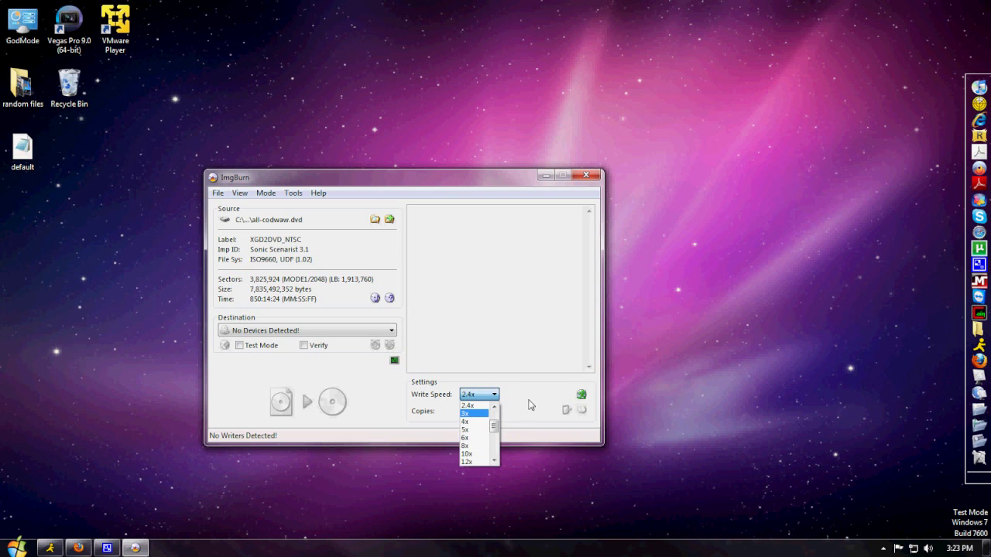
{"action": "left_click", "coordinate": [482, 399]}
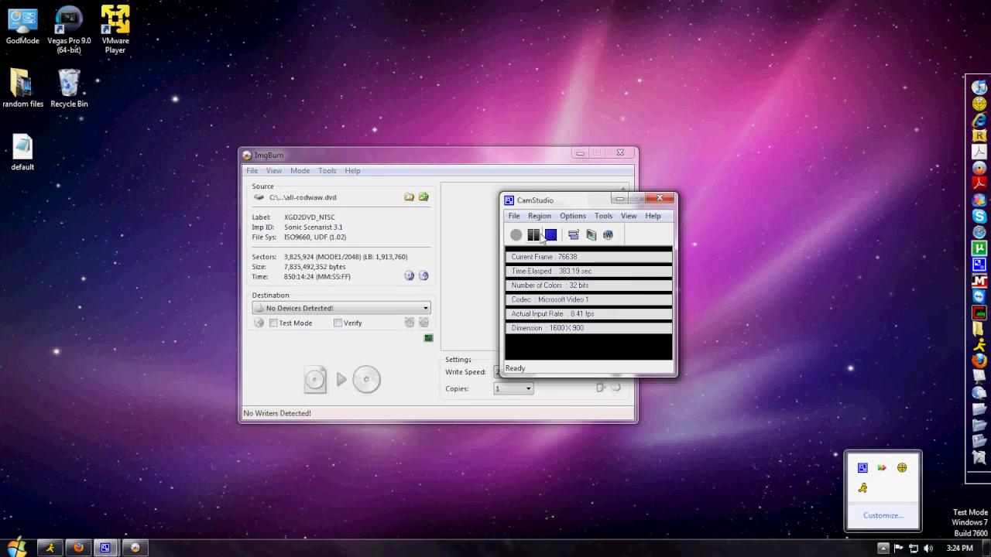
Step: Dismiss the tray popup, minimize CamStudio, and move the ImgBurn window up and left
{"action": "left_click", "coordinate": [561, 236]}
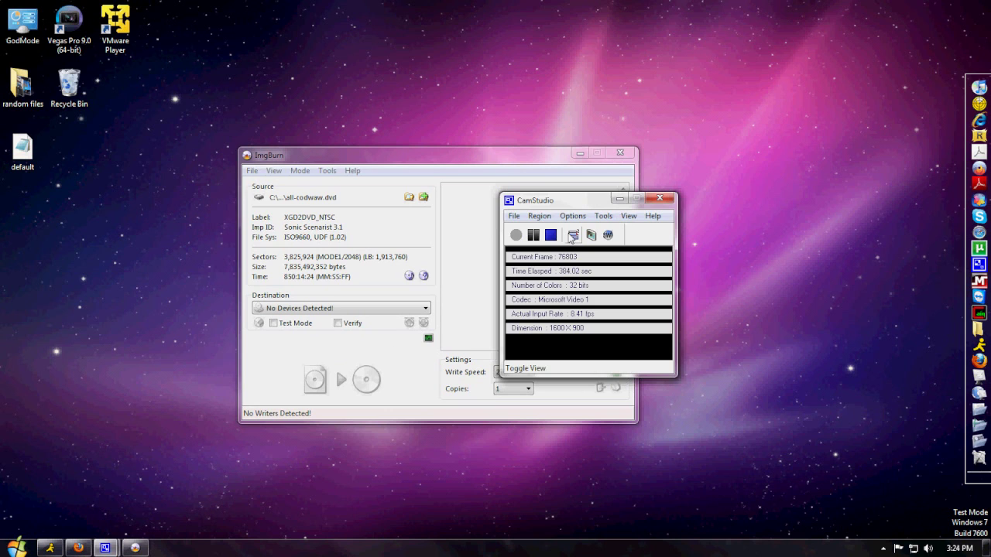
{"action": "left_click", "coordinate": [619, 198]}
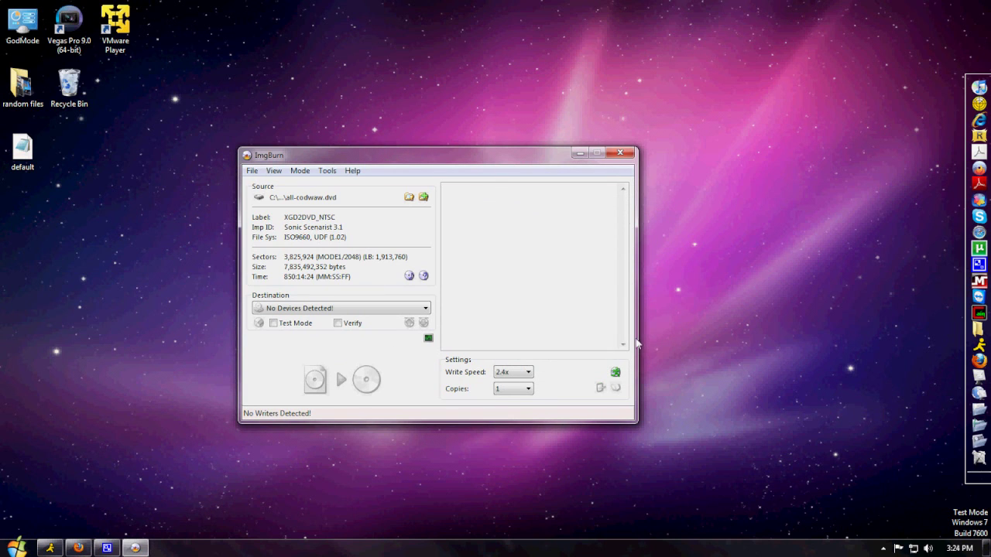
{"action": "left_click_drag", "start_coordinate": [512, 160], "coordinate": [474, 85]}
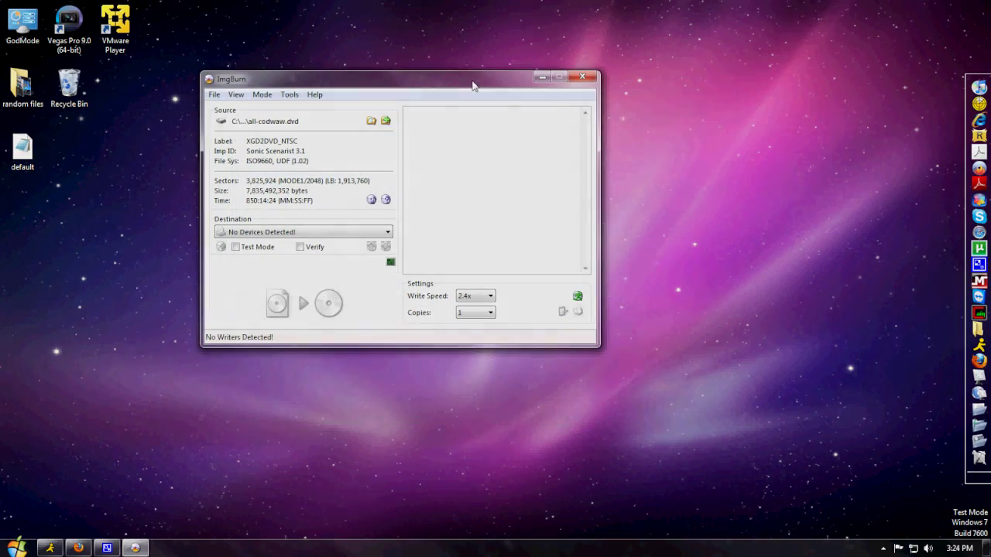